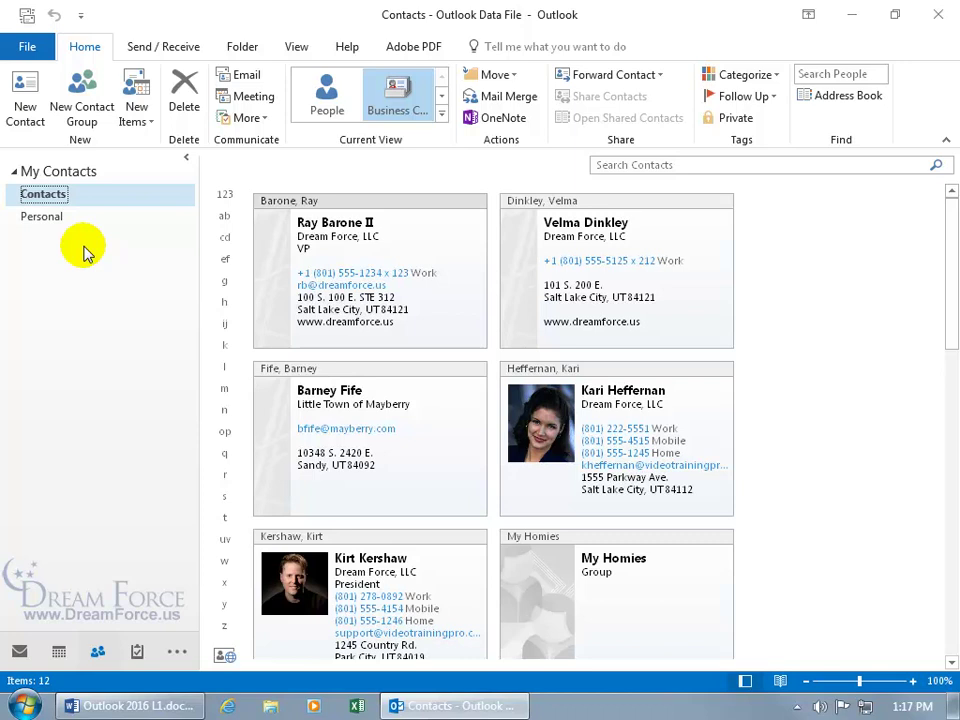
# Set up a new folder named Party, with Contact Items content, placed inside Contacts
pyautogui.rightClick(44, 196)
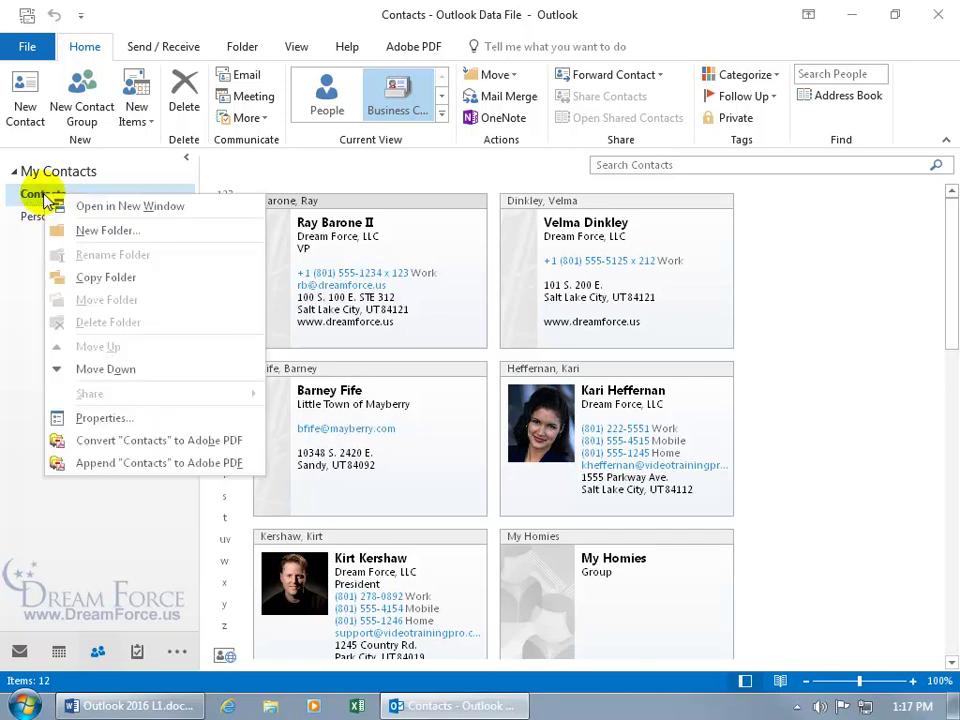
pyautogui.click(78, 230)
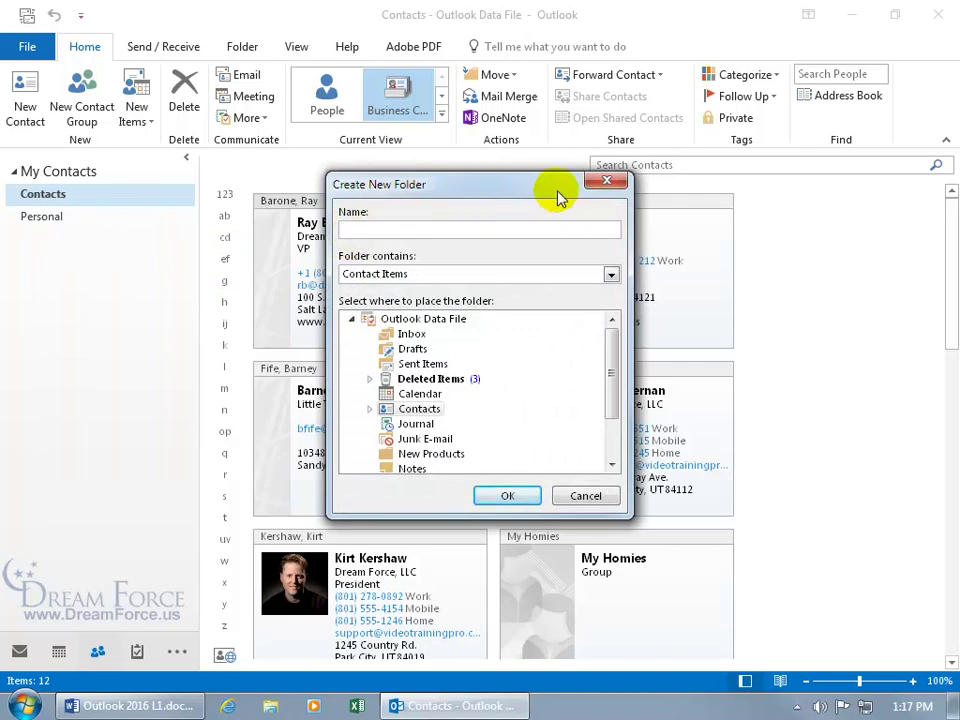
pyautogui.click(607, 181)
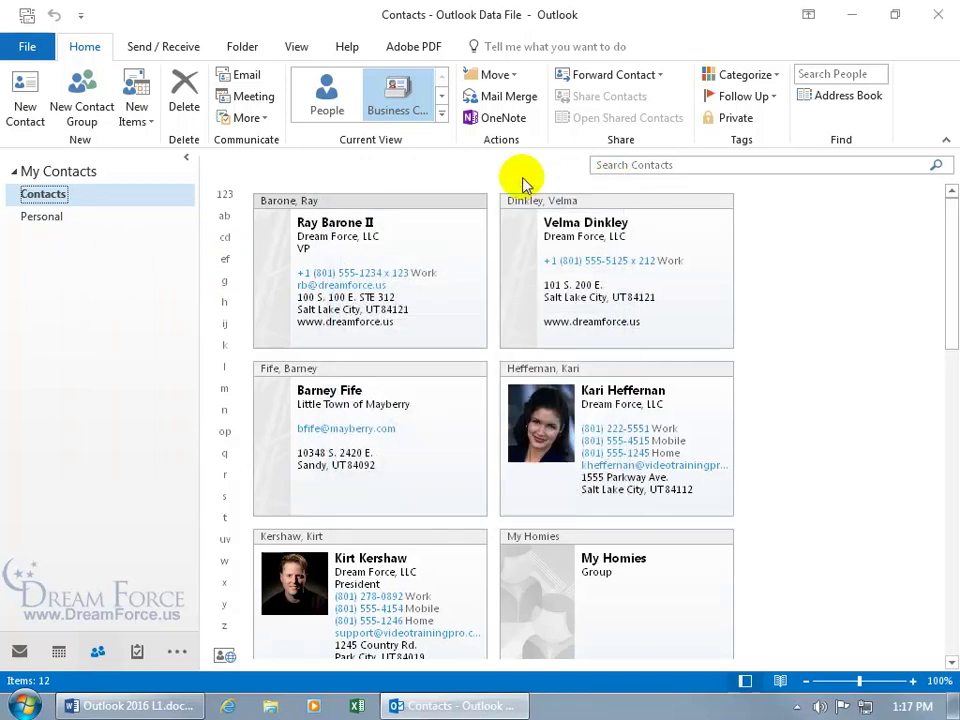
pyautogui.click(242, 48)
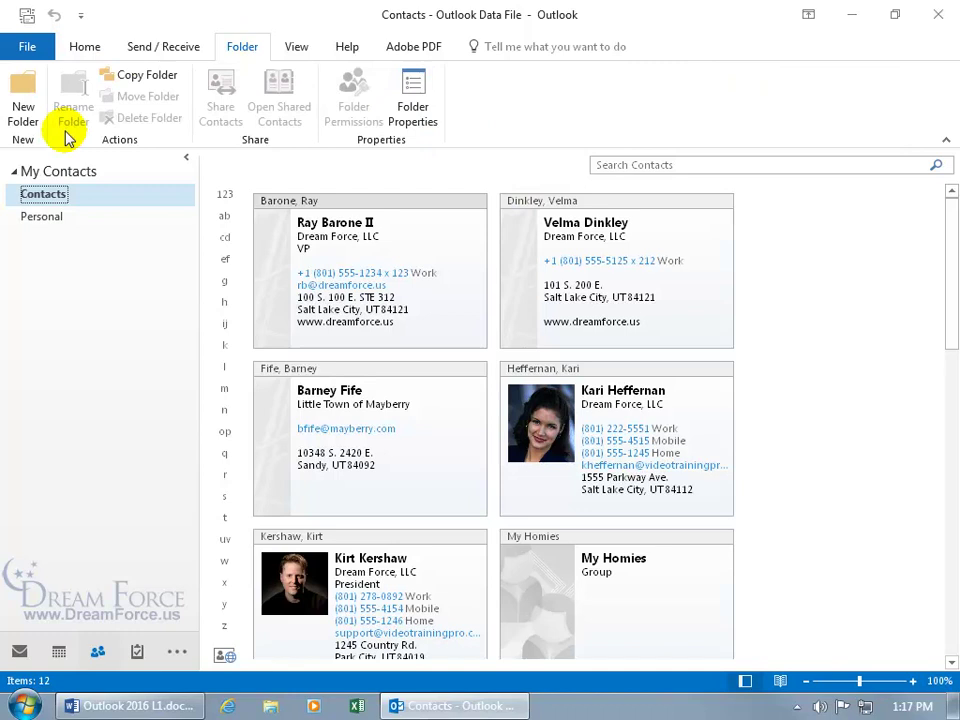
pyautogui.click(22, 99)
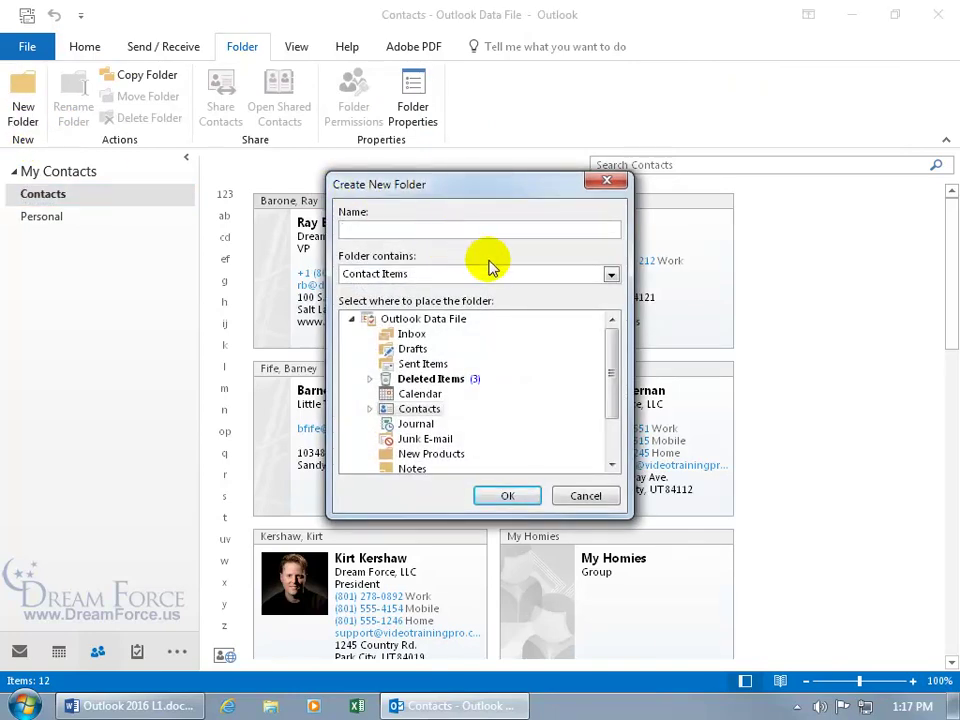
pyautogui.write('Party')
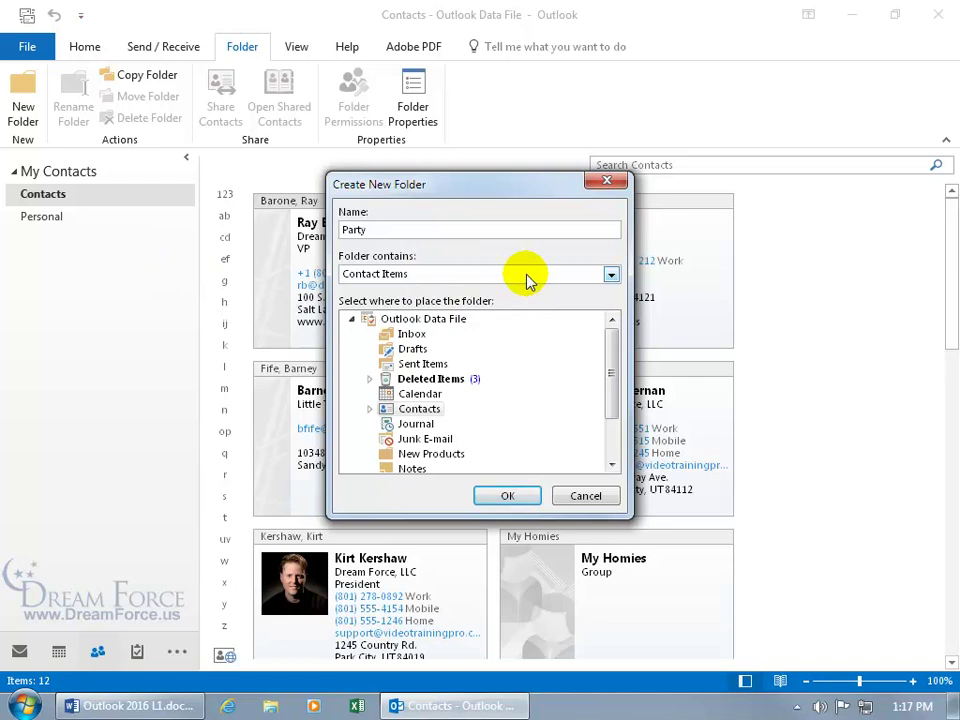
pyautogui.click(611, 275)
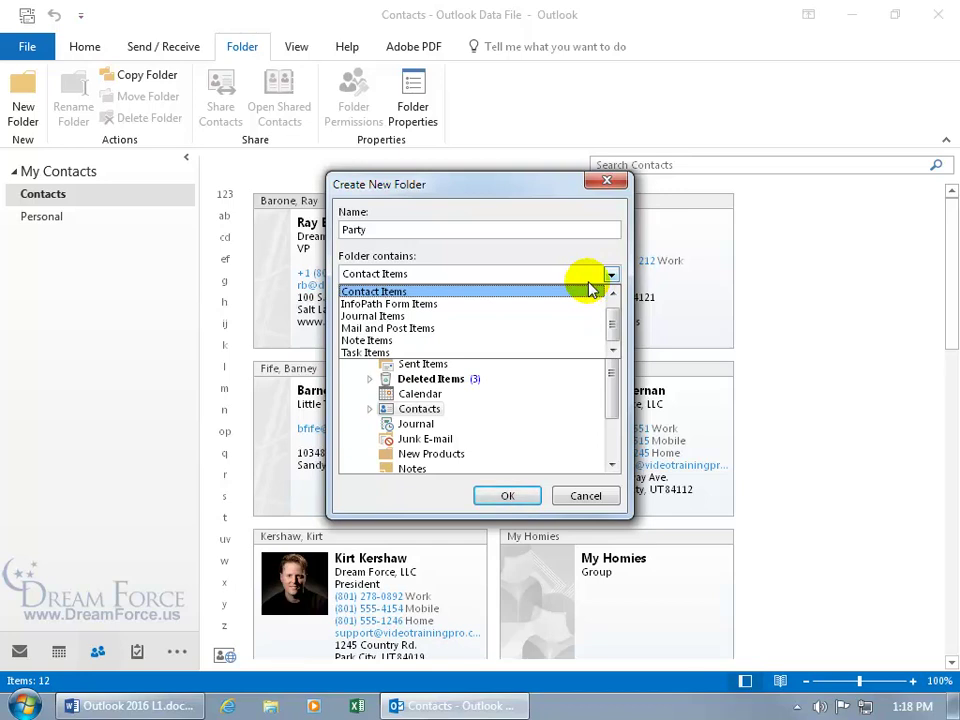
pyautogui.click(527, 251)
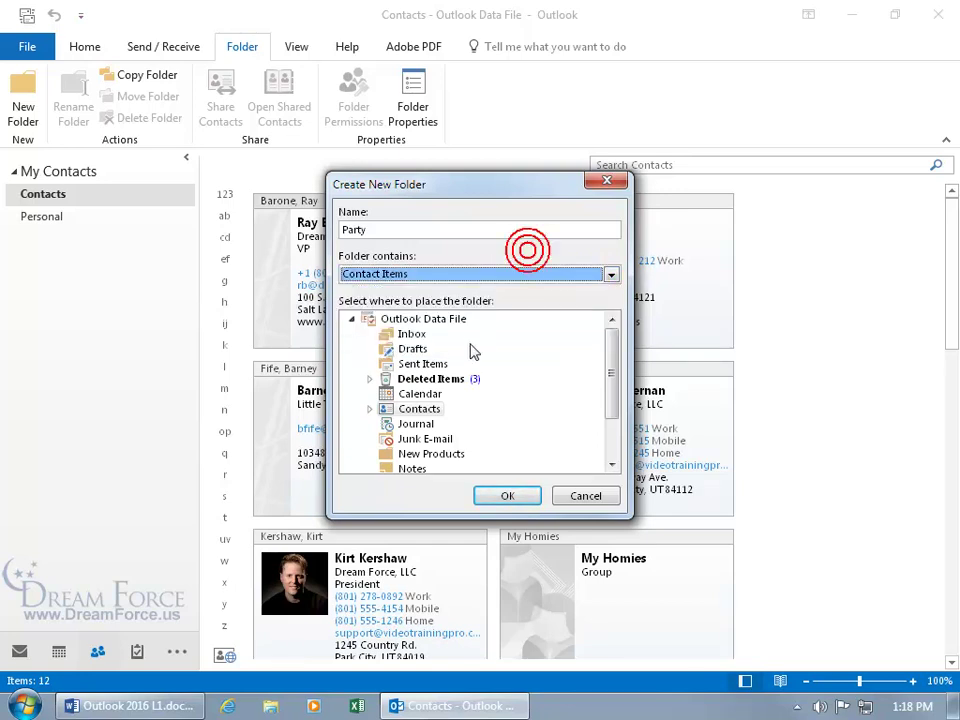
pyautogui.moveTo(614, 386); pyautogui.dragTo(615, 424)
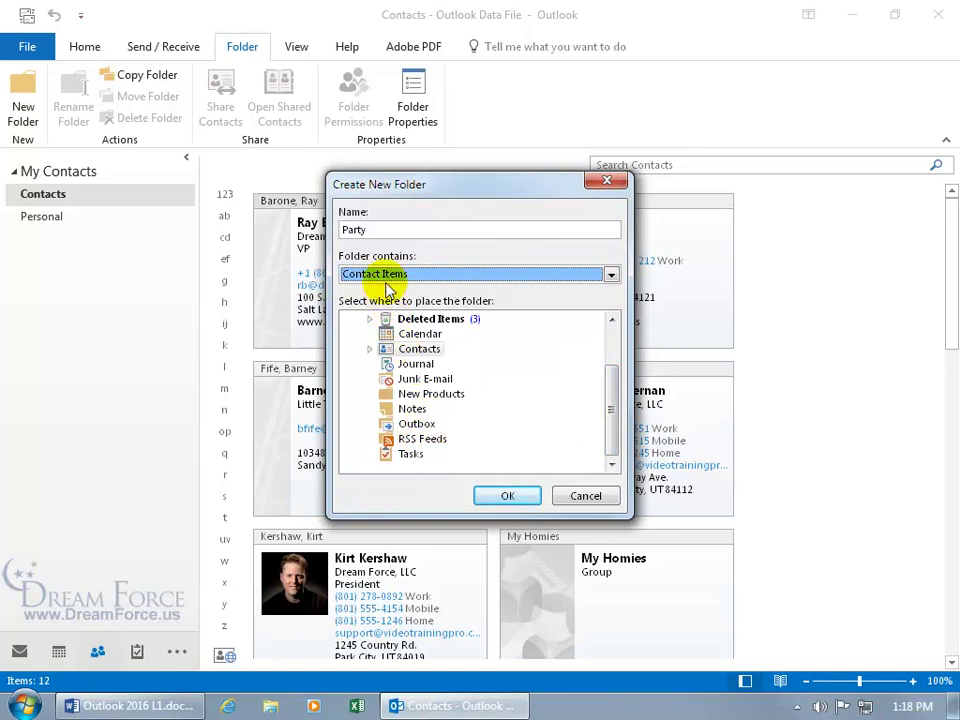
pyautogui.click(412, 349)
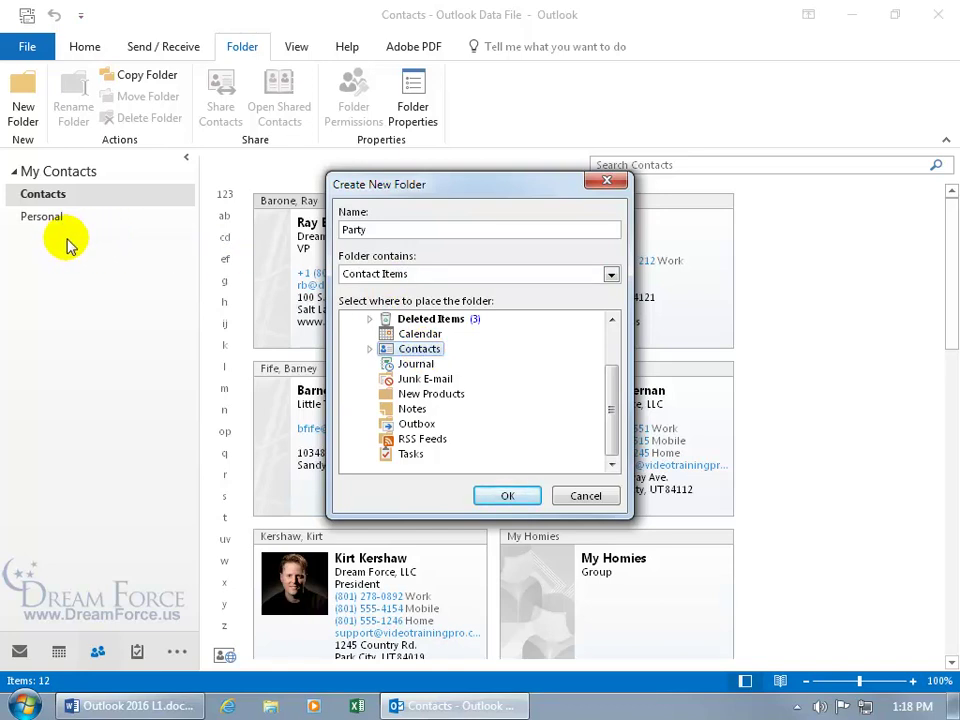
pyautogui.click(505, 497)
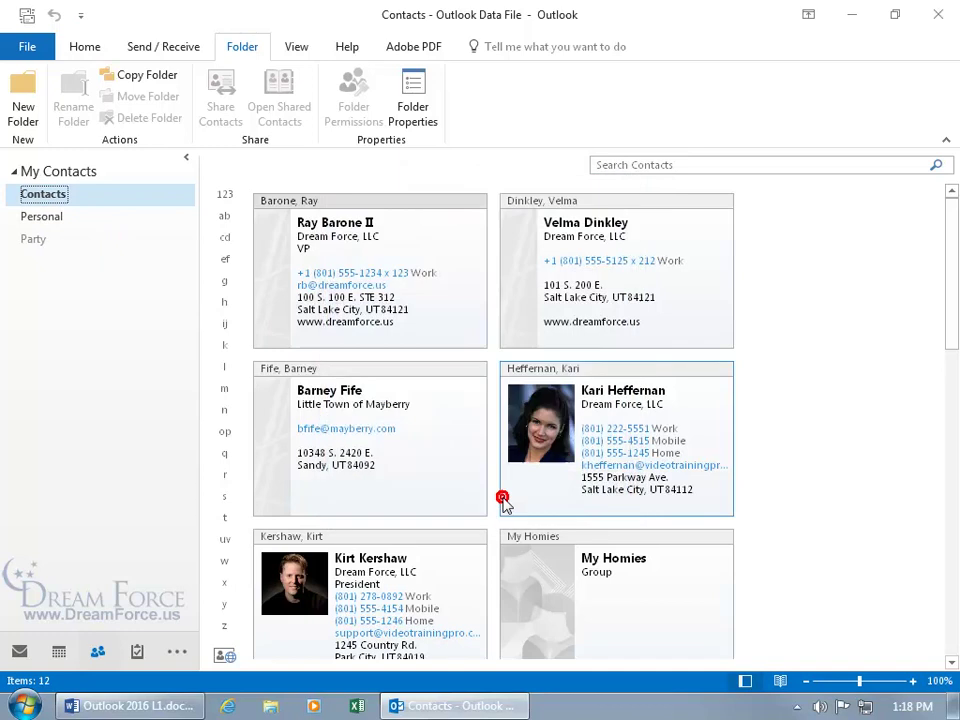
pyautogui.click(34, 242)
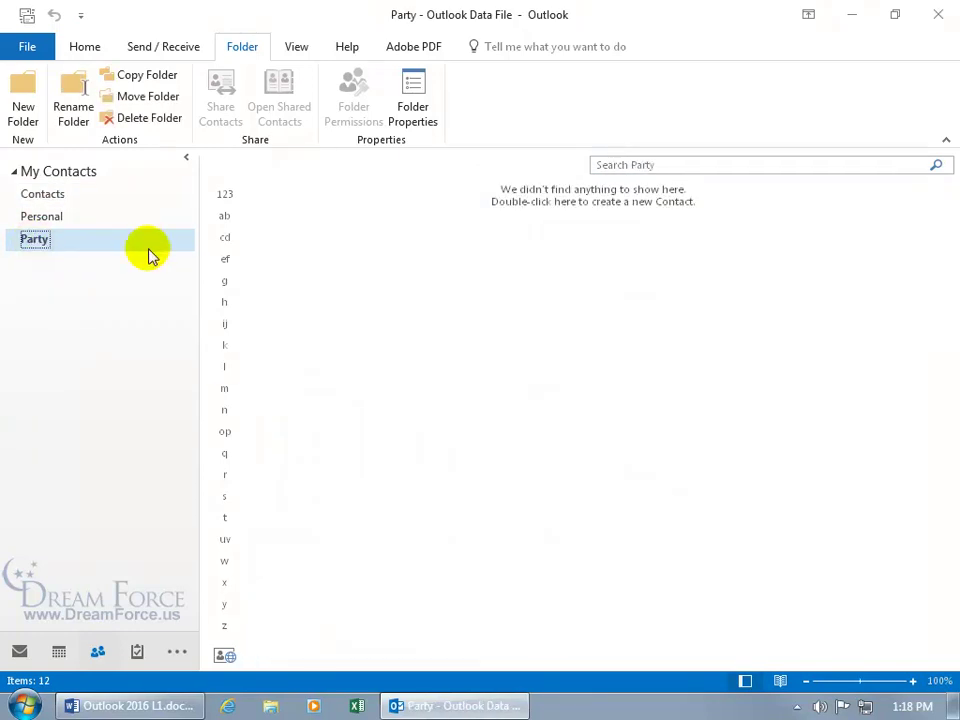
pyautogui.doubleClick(445, 292)
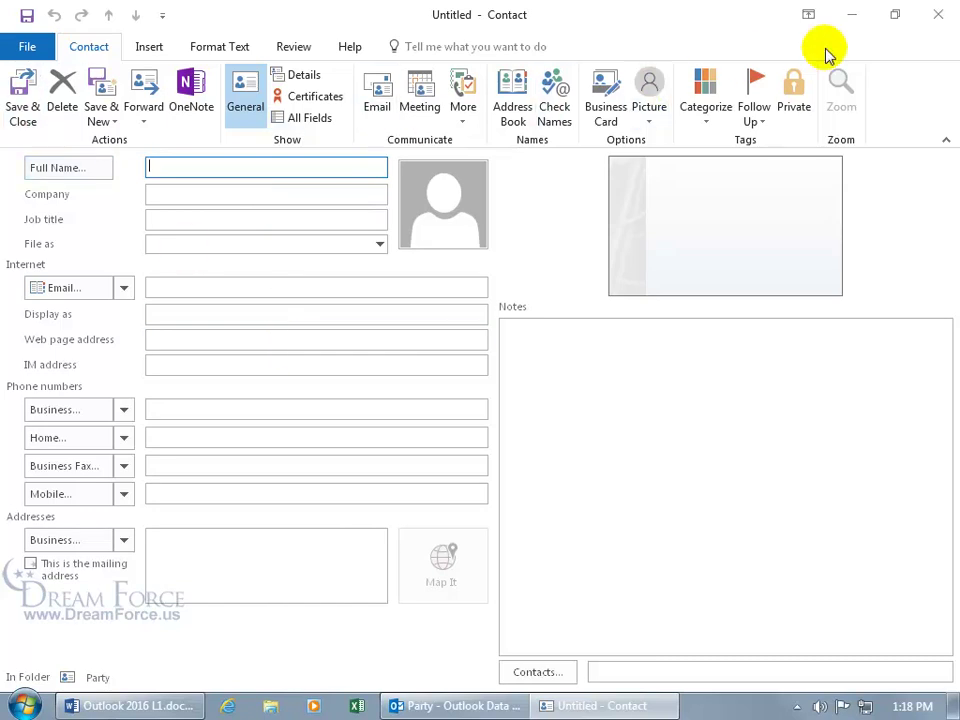
pyautogui.click(922, 24)
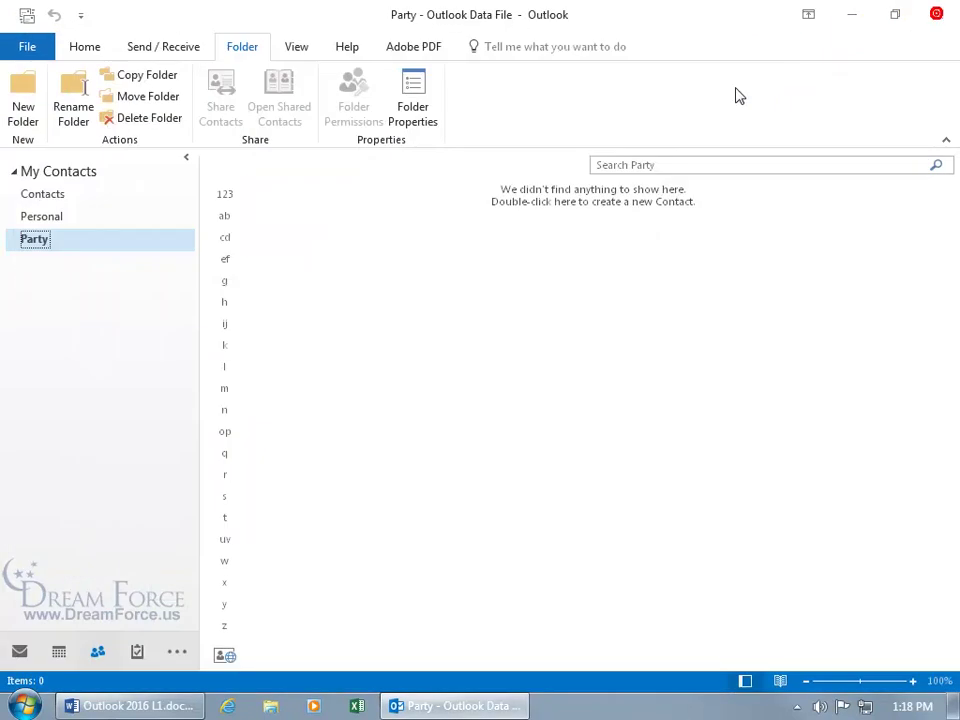
pyautogui.click(74, 198)
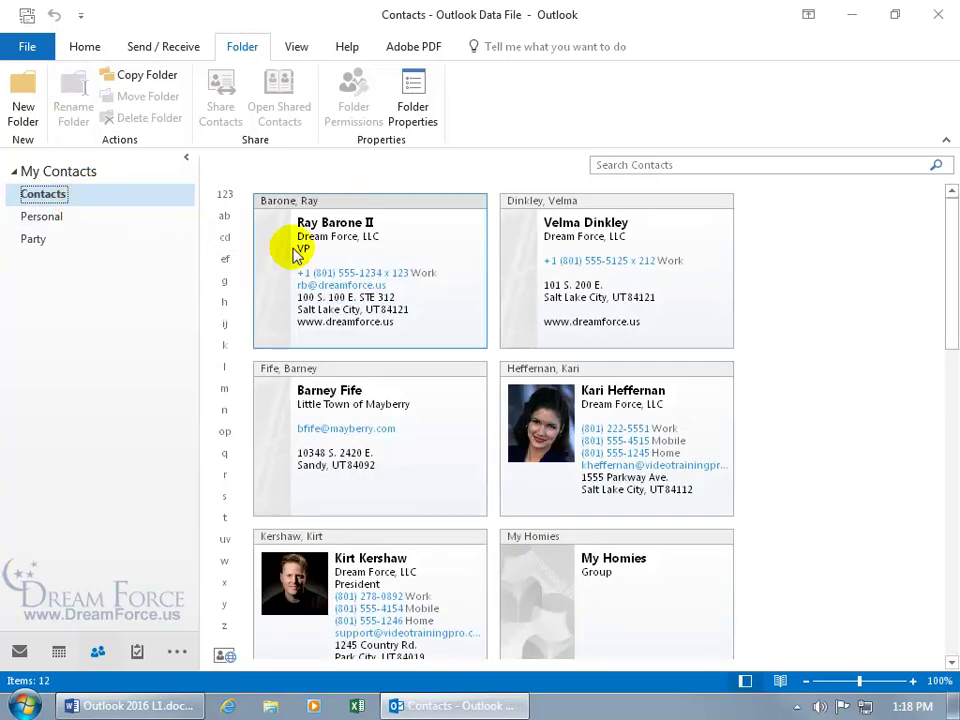
# Move Ray Barone II's contact card into the Party folder
pyautogui.click(343, 255)
pyautogui.rightClick(347, 255)
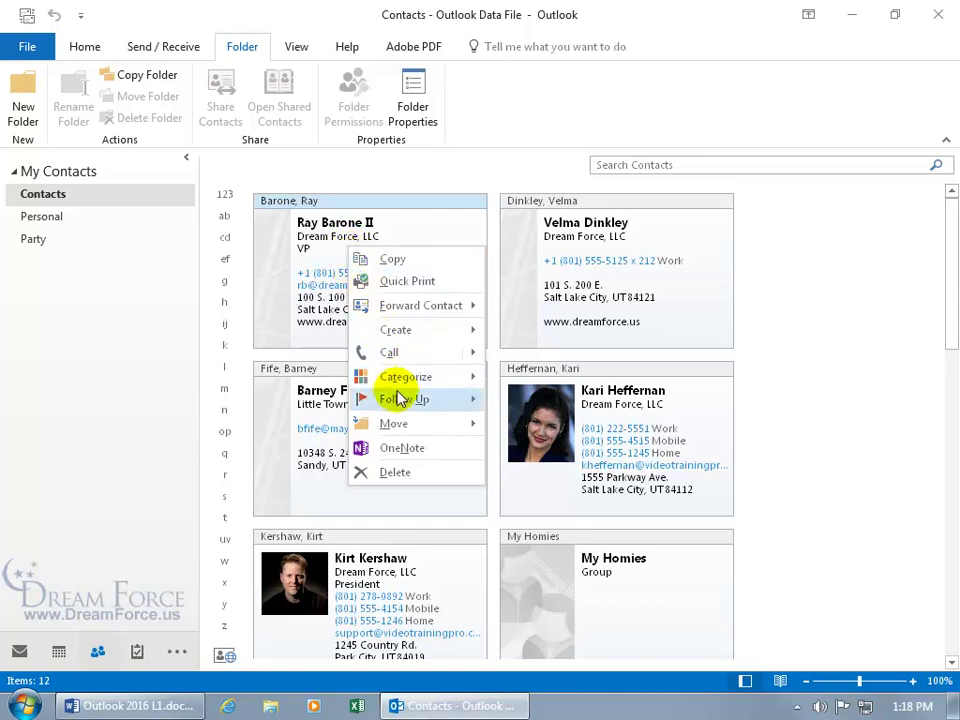
pyautogui.moveTo(410, 432)
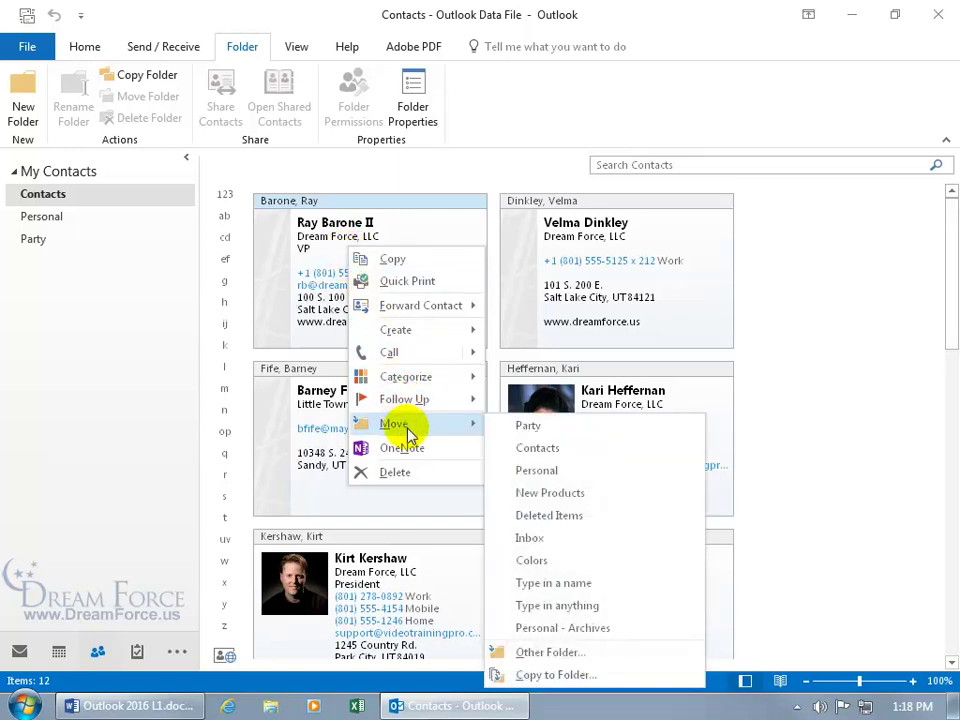
pyautogui.click(530, 427)
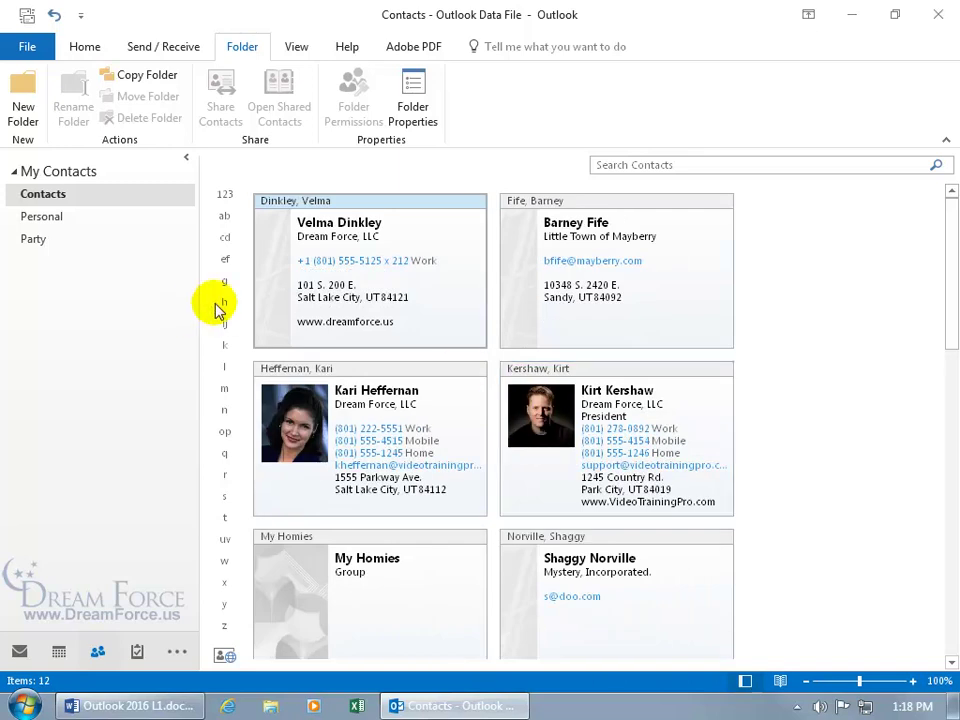
# Move Velma Dinkley into Party as well, then open Party to see both contacts
pyautogui.click(356, 232)
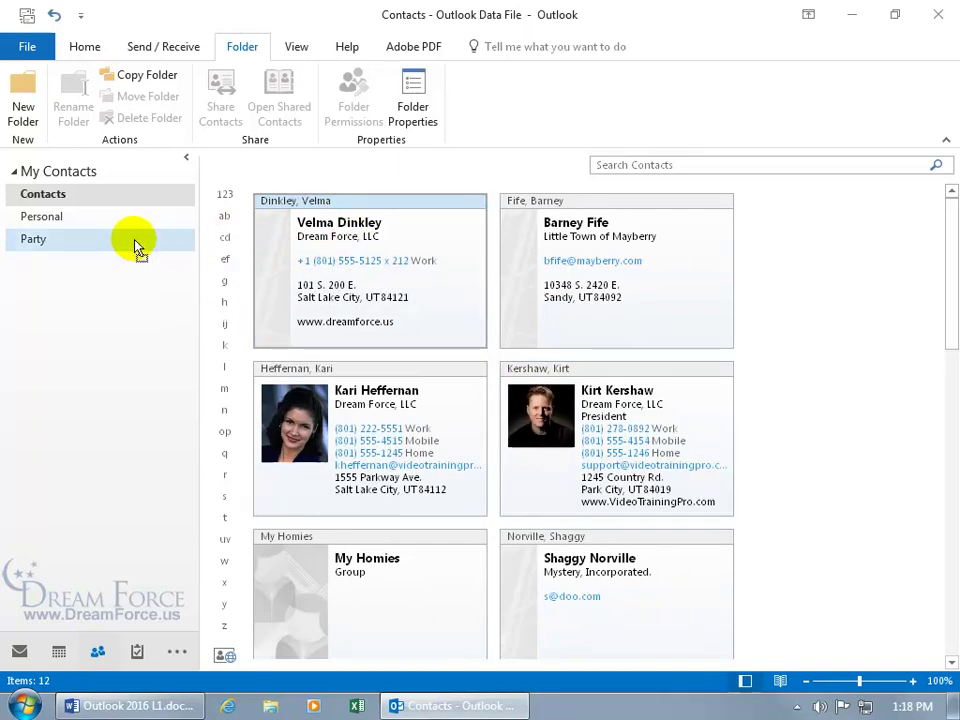
pyautogui.moveTo(50, 249); pyautogui.dragTo(50, 249)
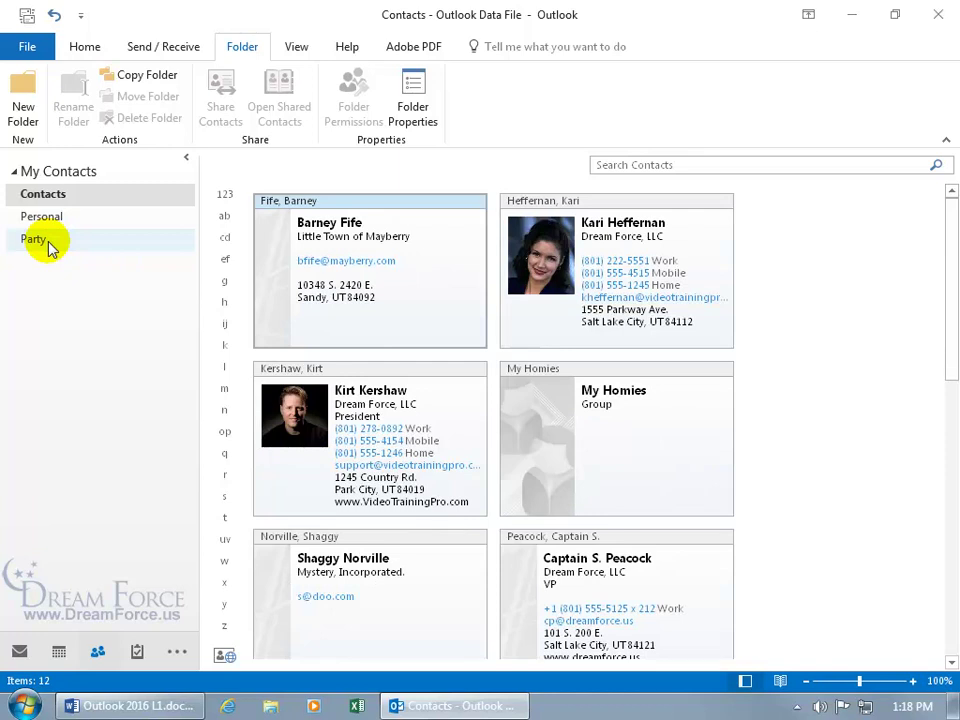
pyautogui.click(38, 241)
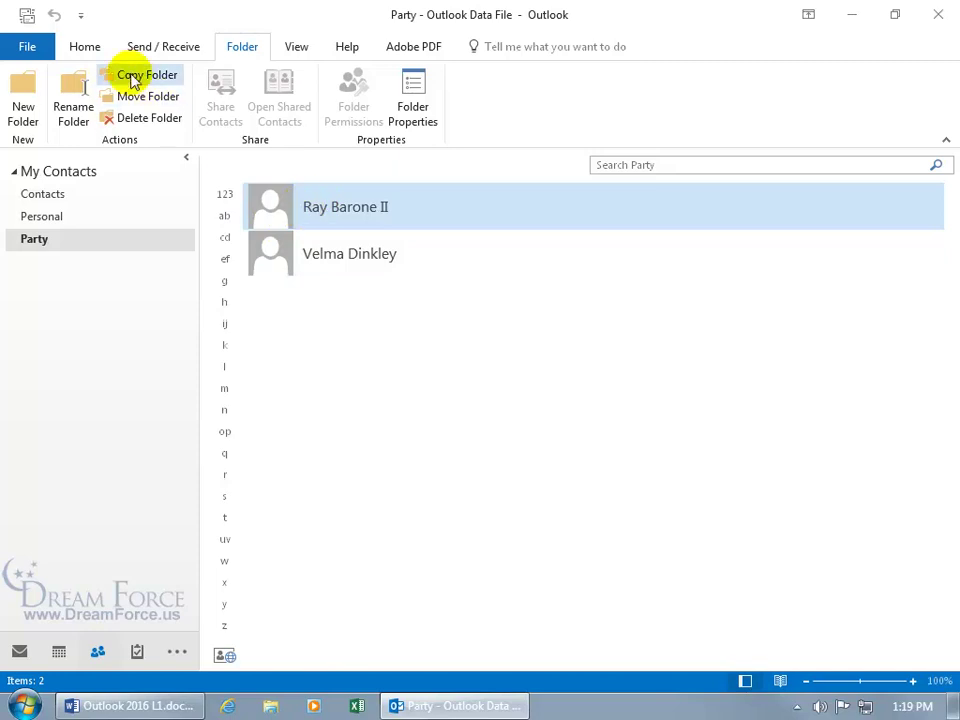
# Display the Party contacts in Business Card view, then return to the Contacts folder
pyautogui.click(85, 47)
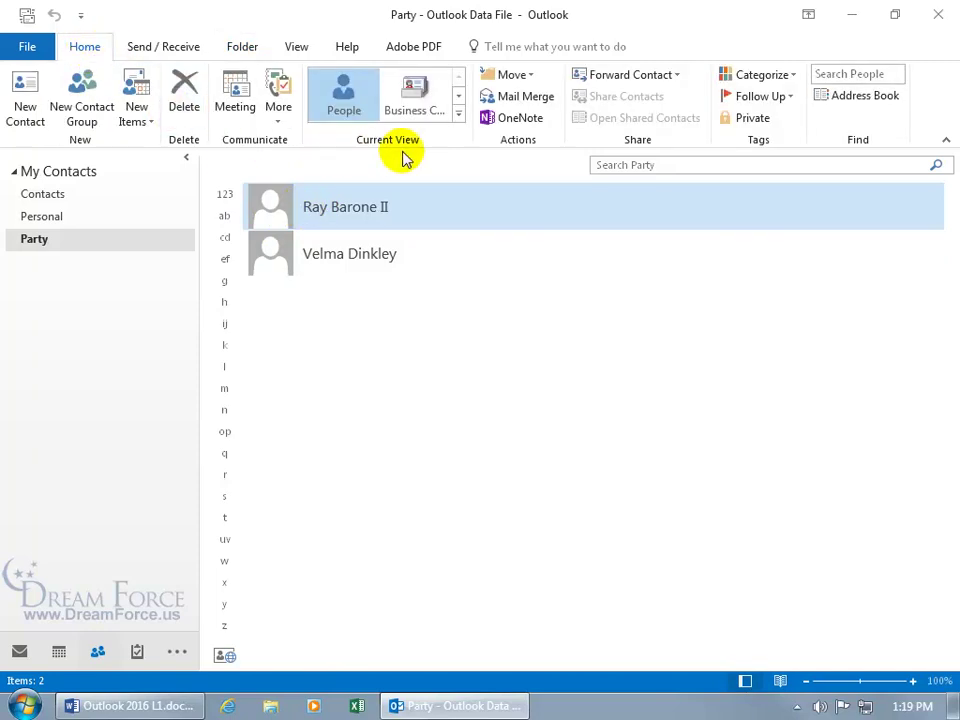
pyautogui.click(418, 104)
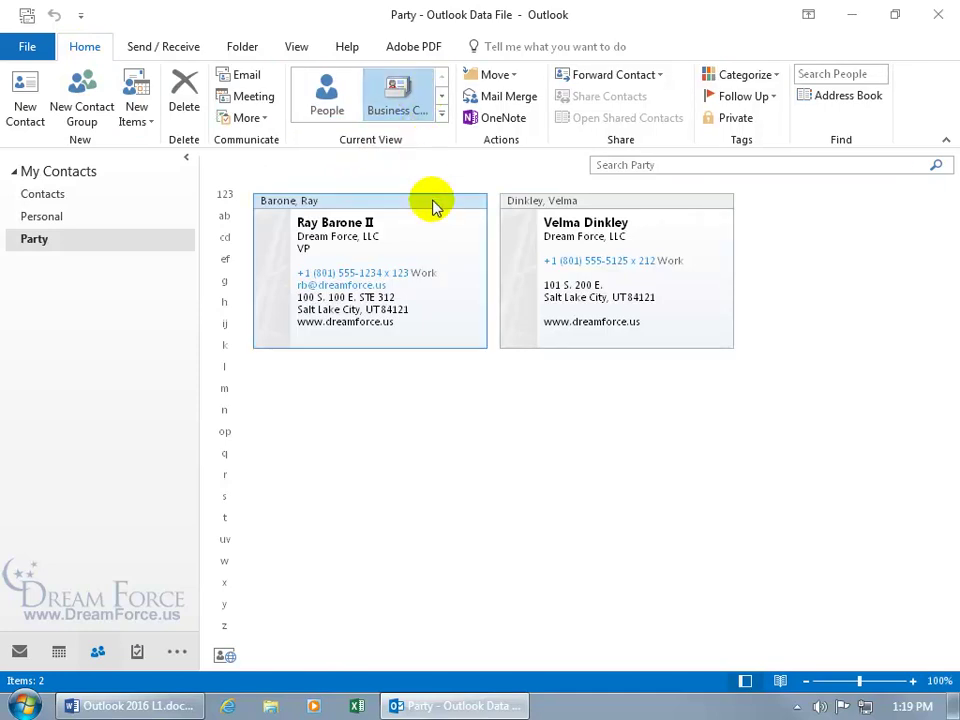
pyautogui.click(70, 202)
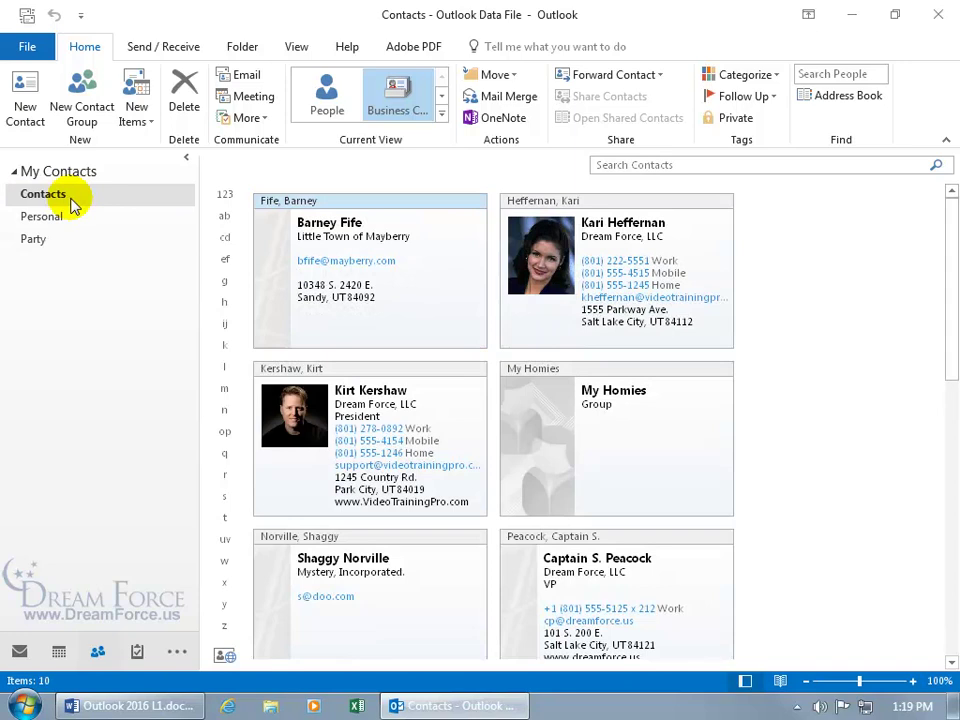
# Select in turn the Barney Fife, My Homies, Dream Force president, Mayberry and Dream Force VP cards
pyautogui.click(399, 262)
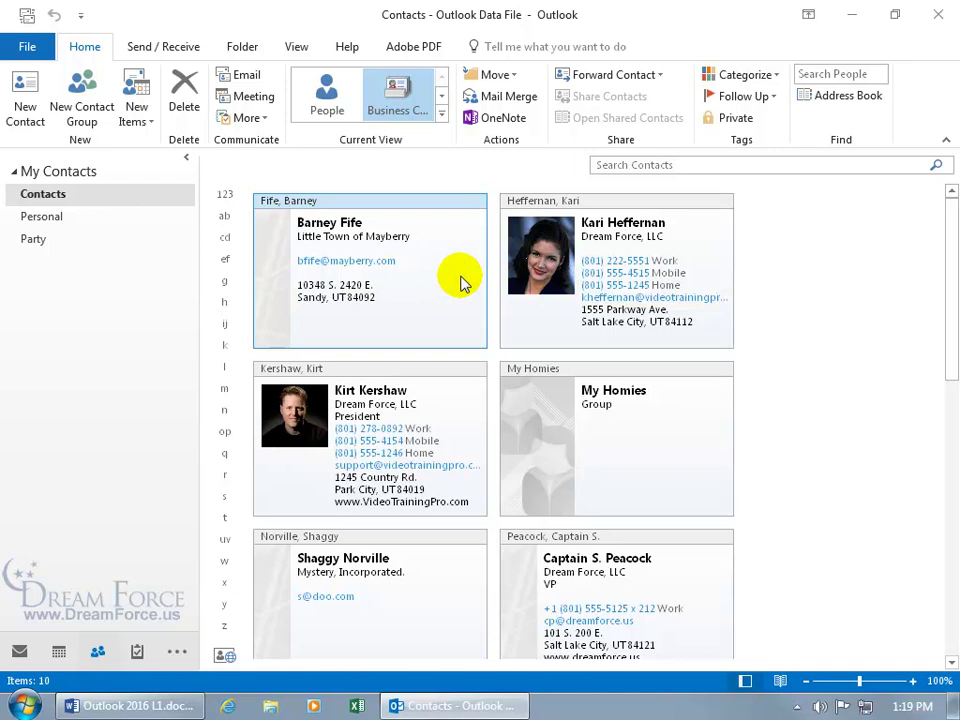
pyautogui.click(662, 472)
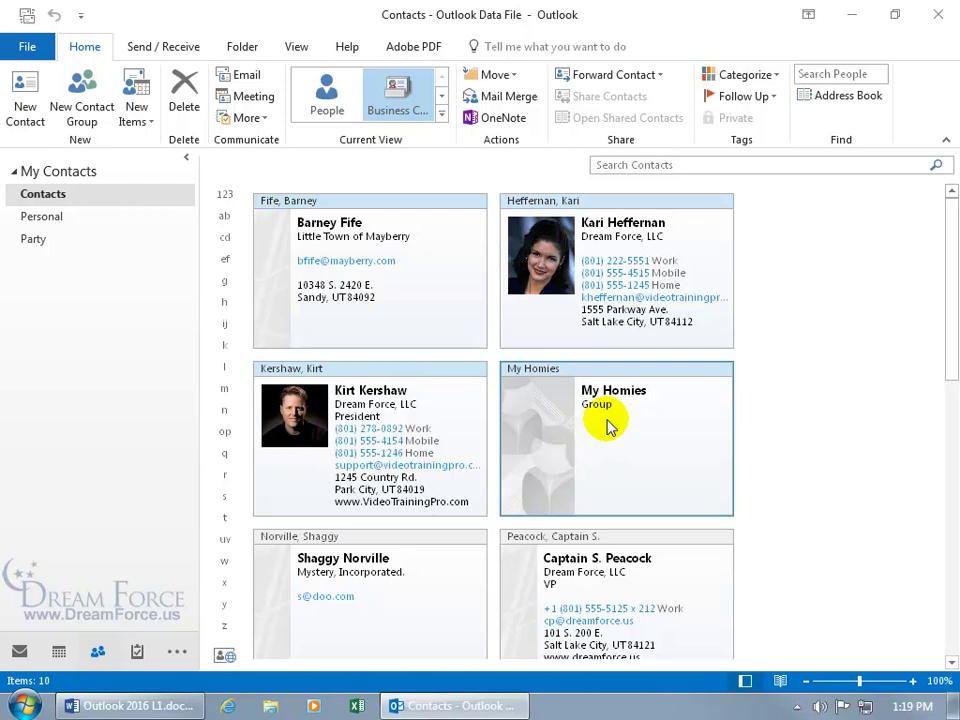
pyautogui.click(452, 430)
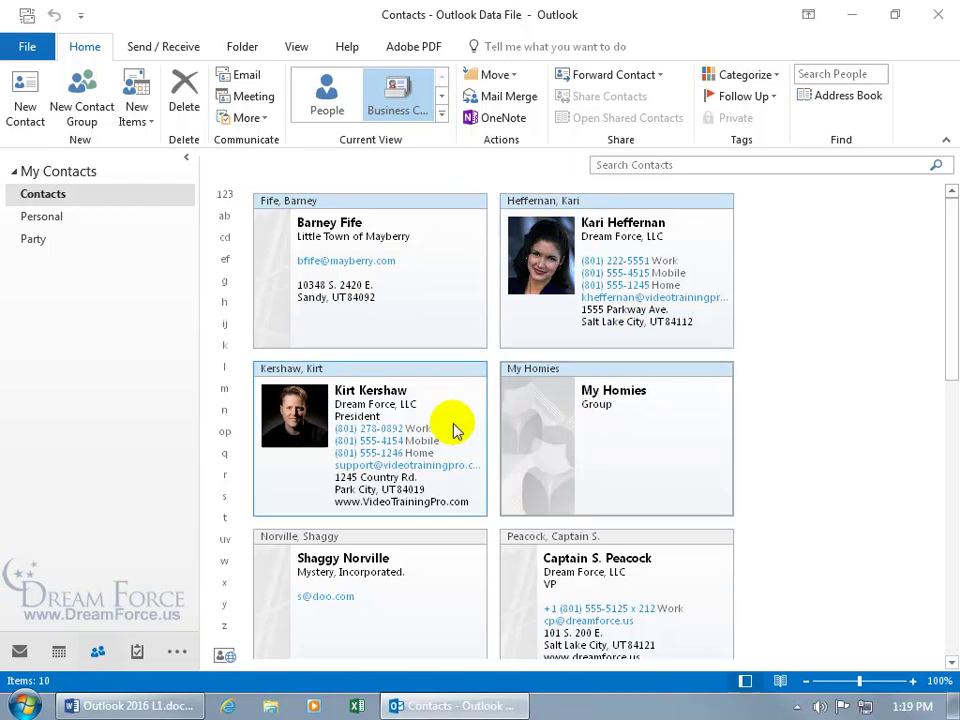
pyautogui.click(425, 282)
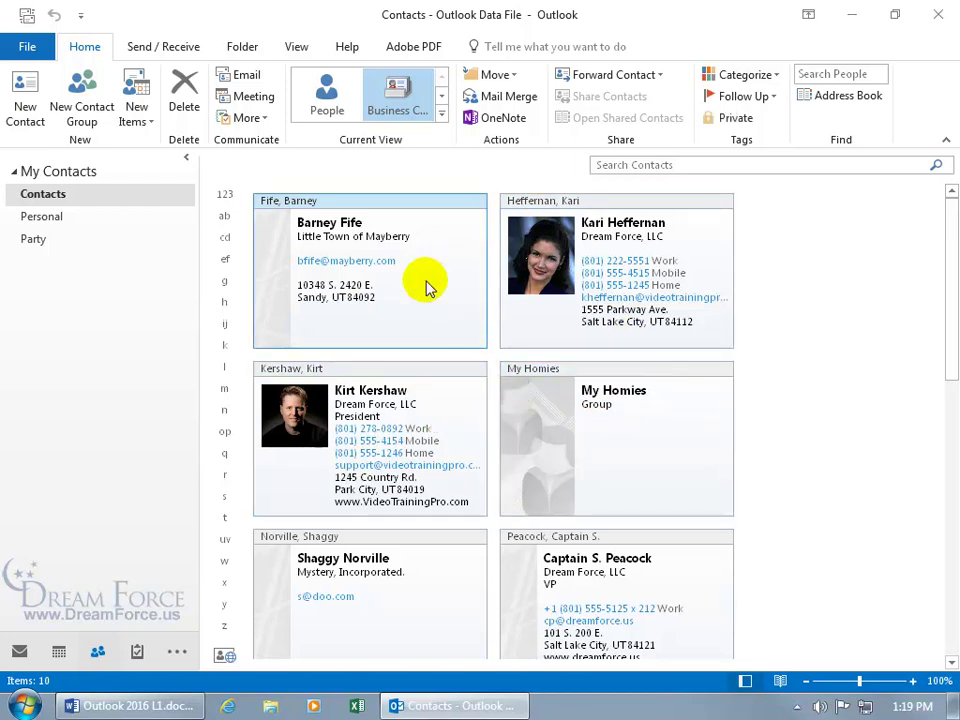
pyautogui.click(573, 584)
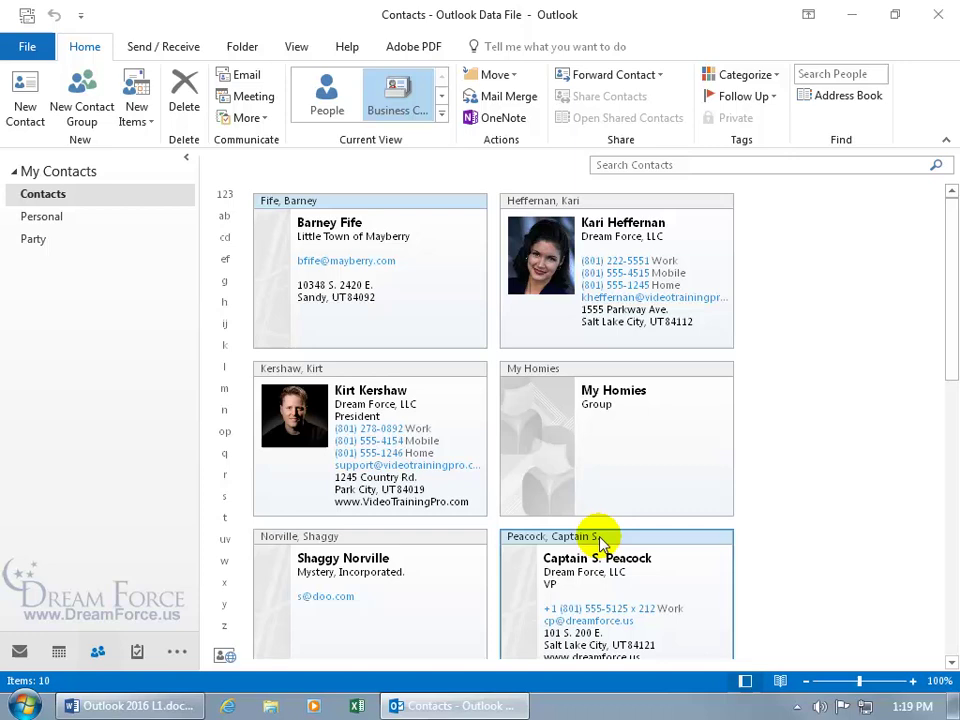
# Move the Little Town of Mayberry contact into Party, then select the Mystery, Incorporated card
pyautogui.click(383, 263)
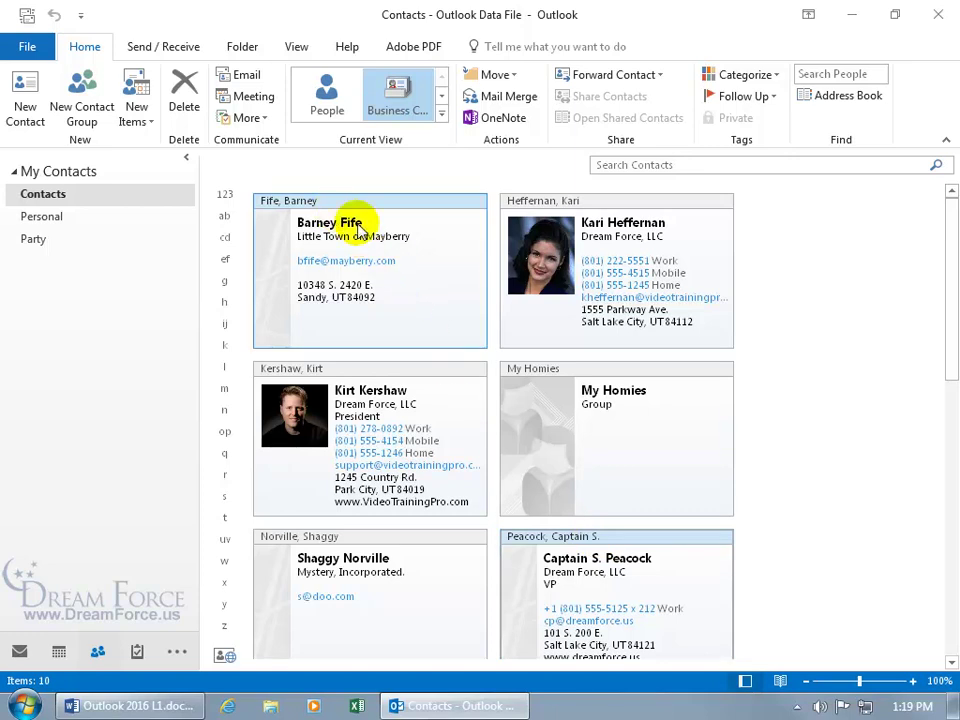
pyautogui.rightClick(402, 263)
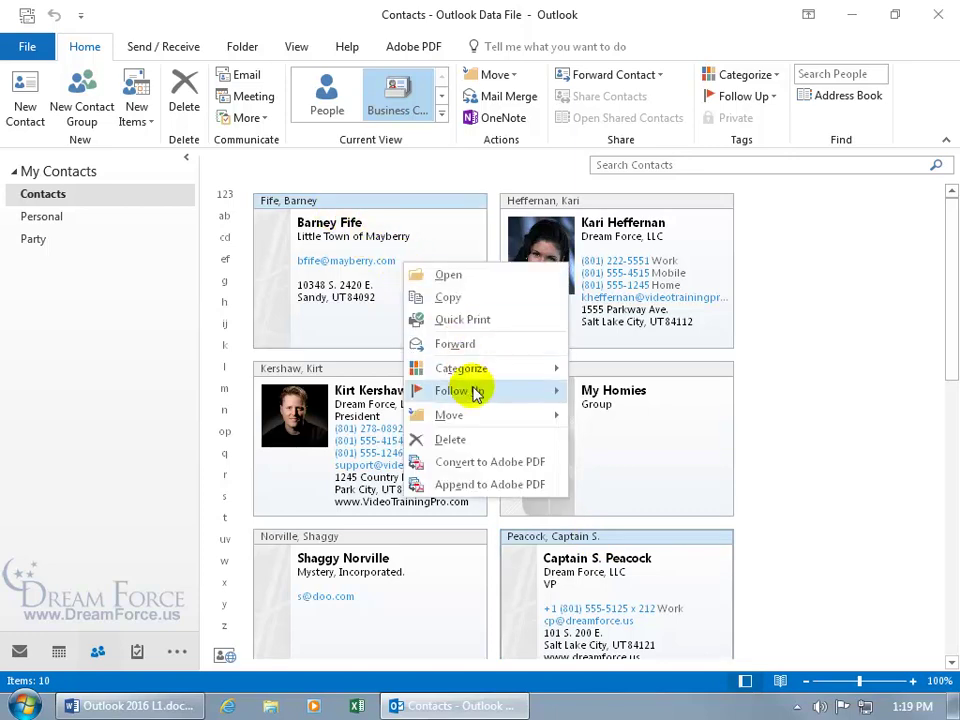
pyautogui.moveTo(480, 420)
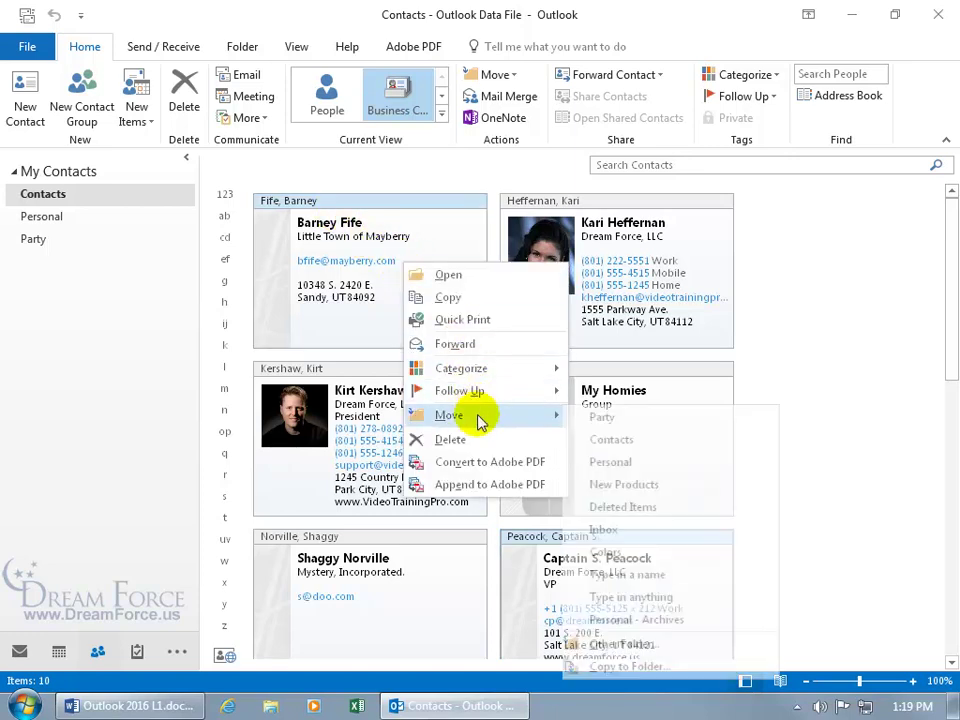
pyautogui.click(597, 417)
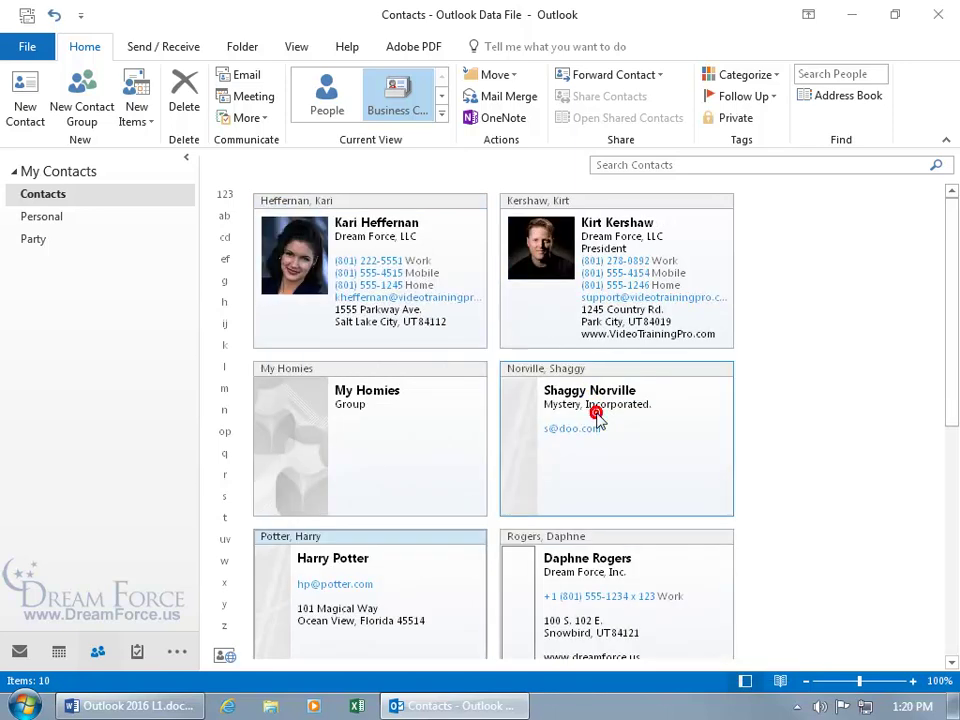
pyautogui.click(429, 298)
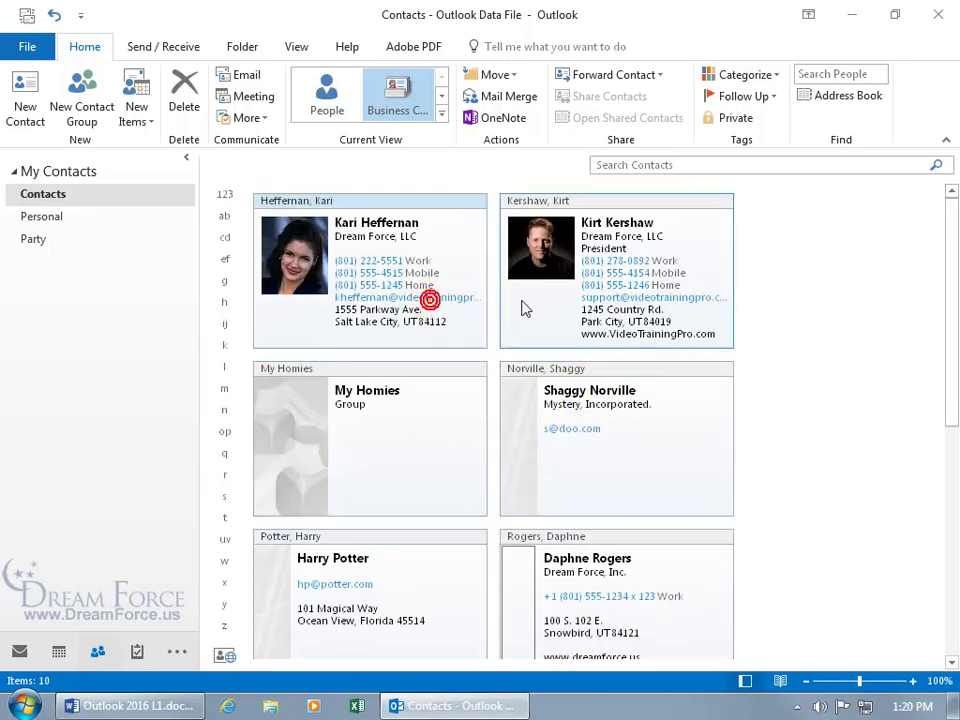
pyautogui.click(600, 418)
pyautogui.moveTo(433, 303); pyautogui.dragTo(39, 242)
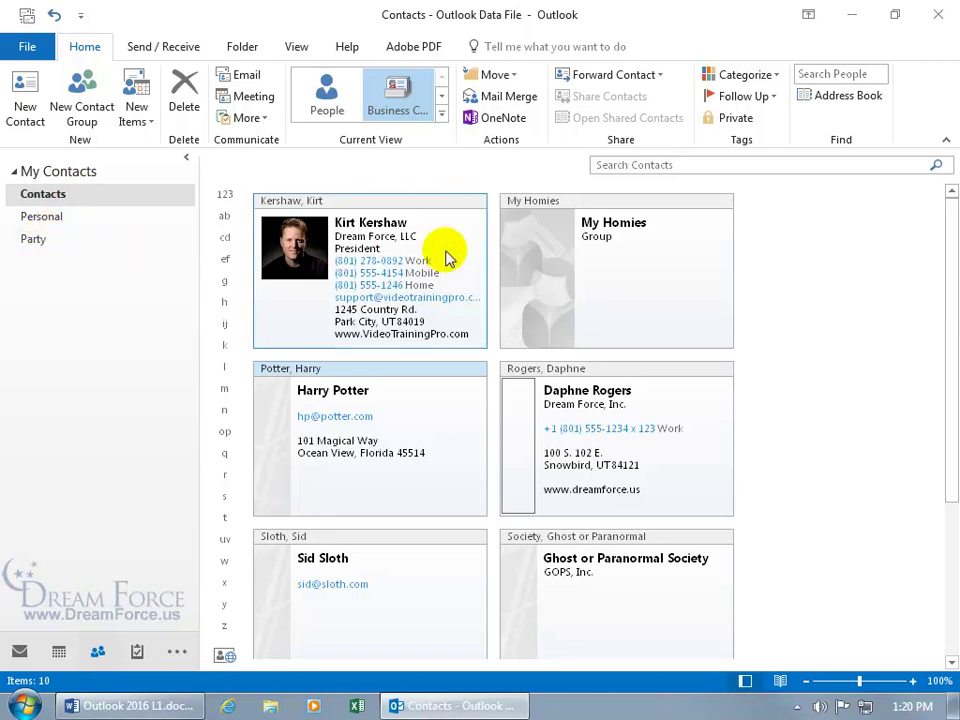
pyautogui.moveTo(423, 405); pyautogui.dragTo(47, 247)
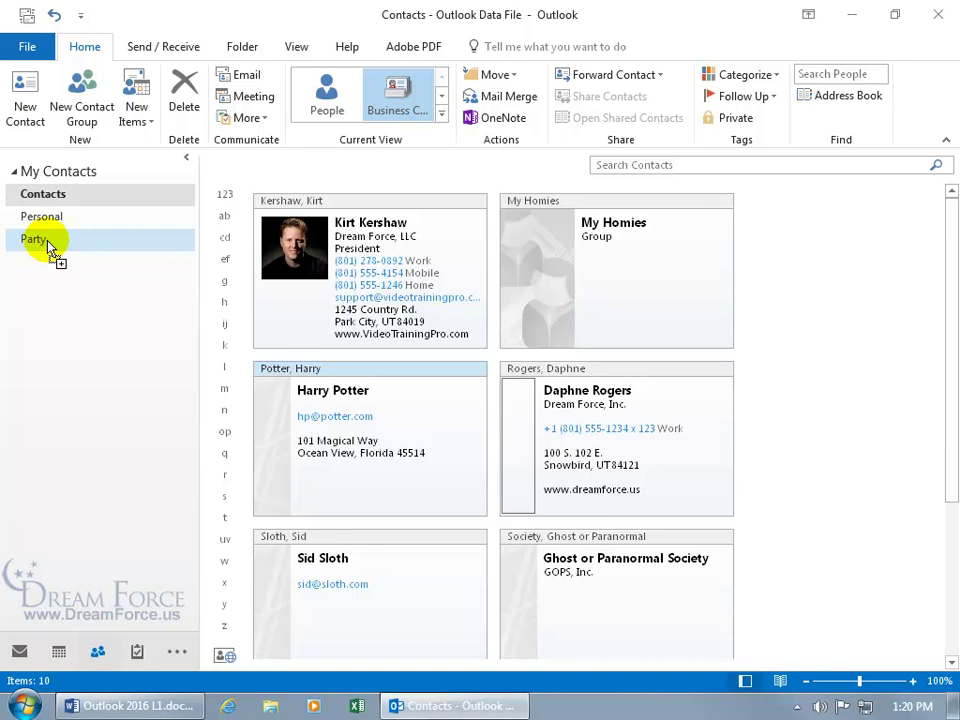
pyautogui.moveTo(47, 247); pyautogui.dragTo(47, 240)
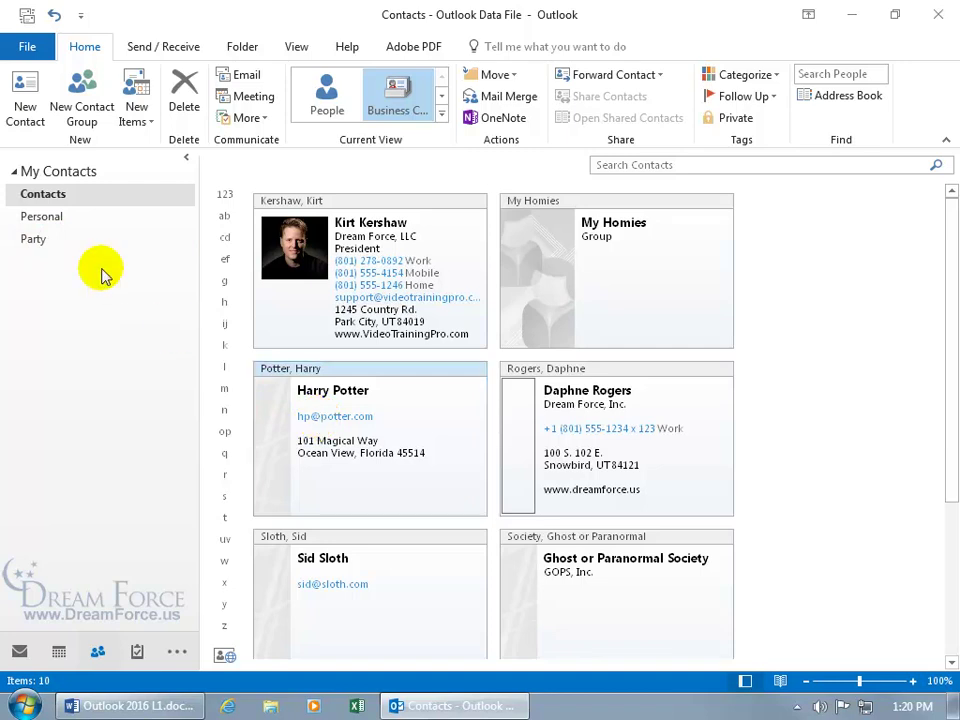
# Open the Party folder and delete the extra Harry Potter contact copy
pyautogui.click(36, 246)
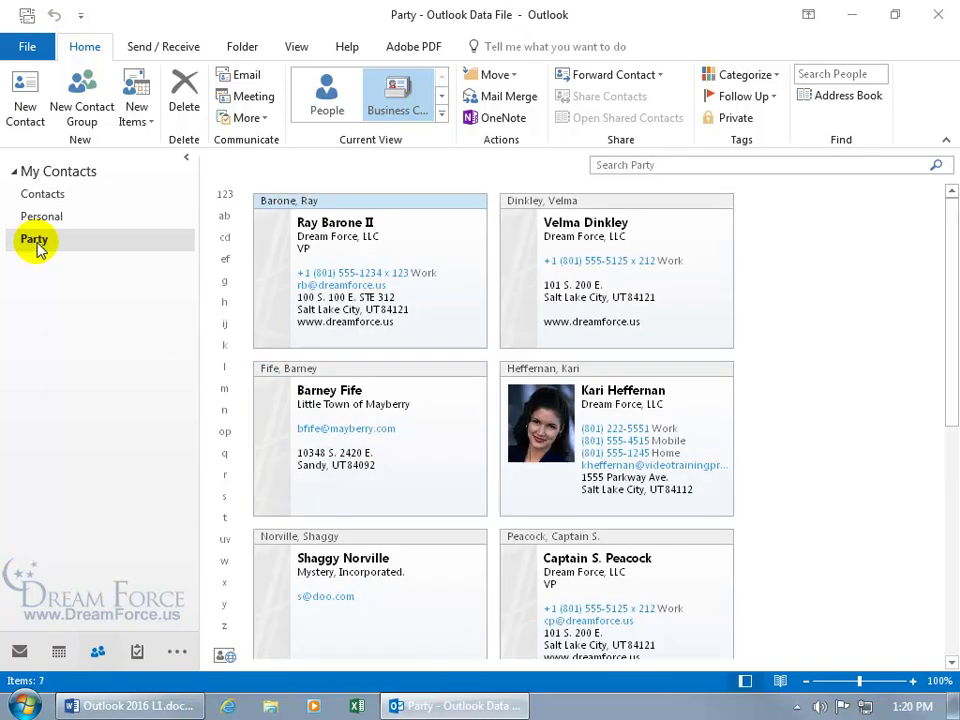
pyautogui.moveTo(954, 317); pyautogui.dragTo(953, 460)
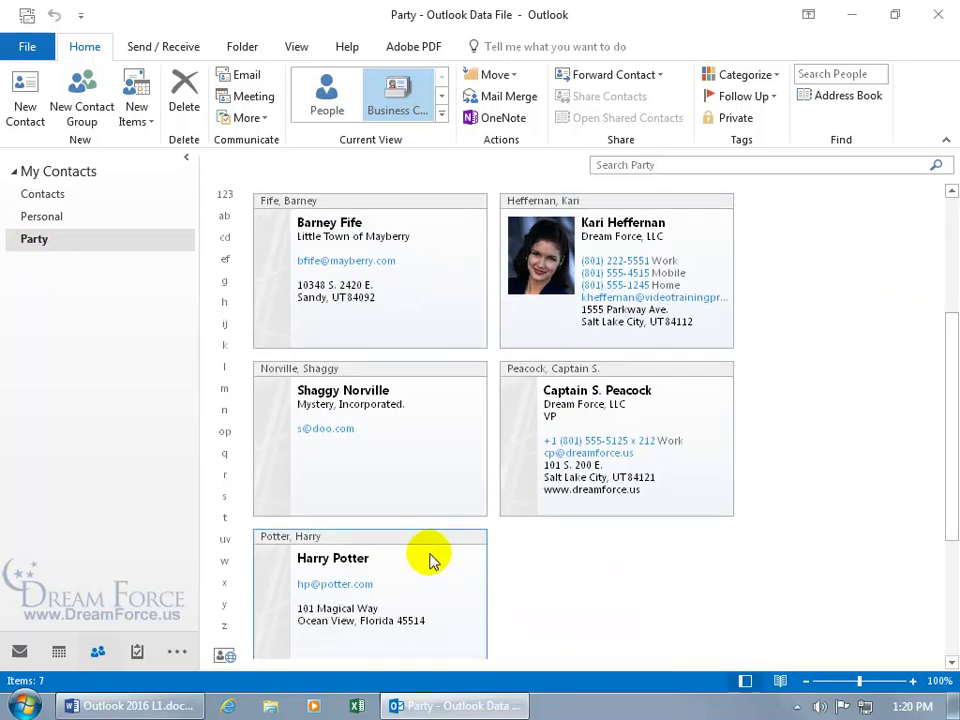
pyautogui.rightClick(426, 561)
pyautogui.click(448, 549)
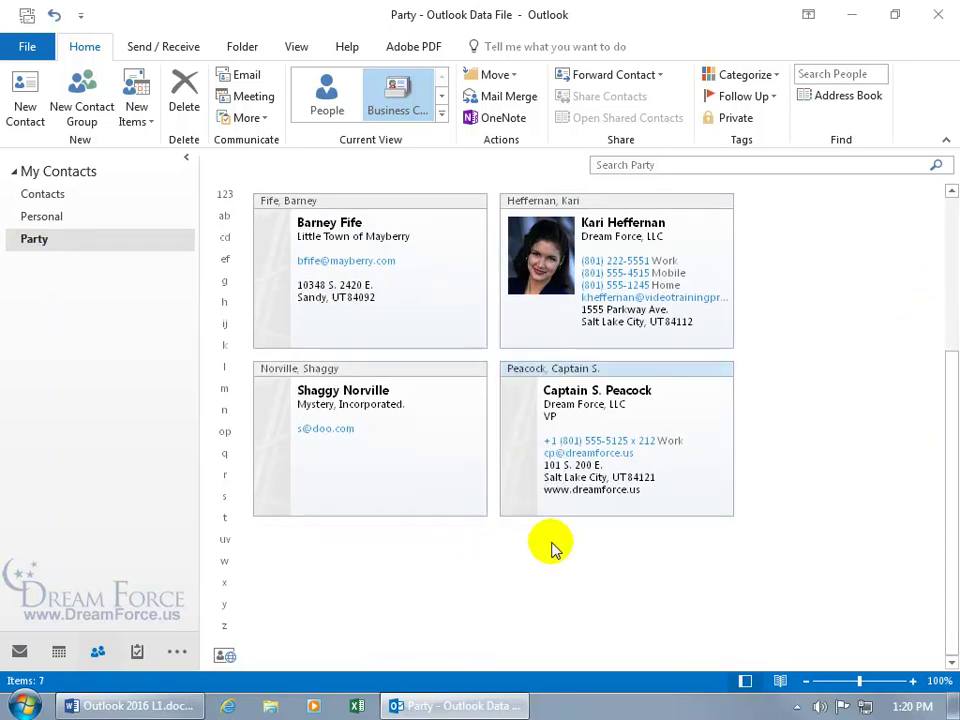
# Select all Party contacts, drag them to Contacts, then undo the move to restore them
pyautogui.moveTo(951, 437); pyautogui.dragTo(948, 281)
pyautogui.click(820, 307)
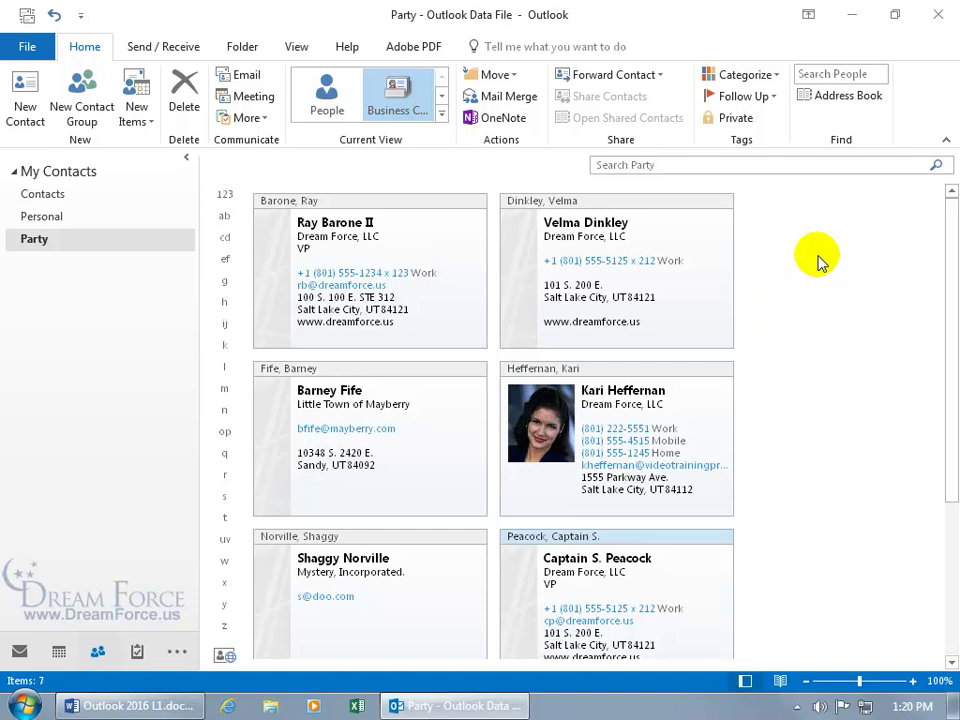
pyautogui.hotkey('ctrl', 'a')
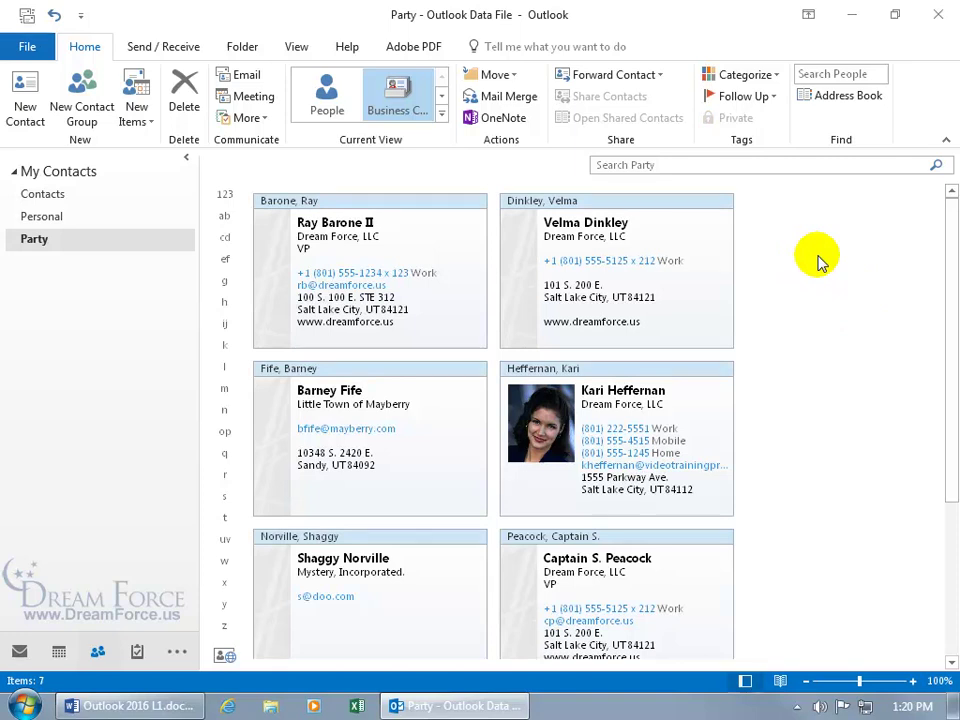
pyautogui.click(655, 243)
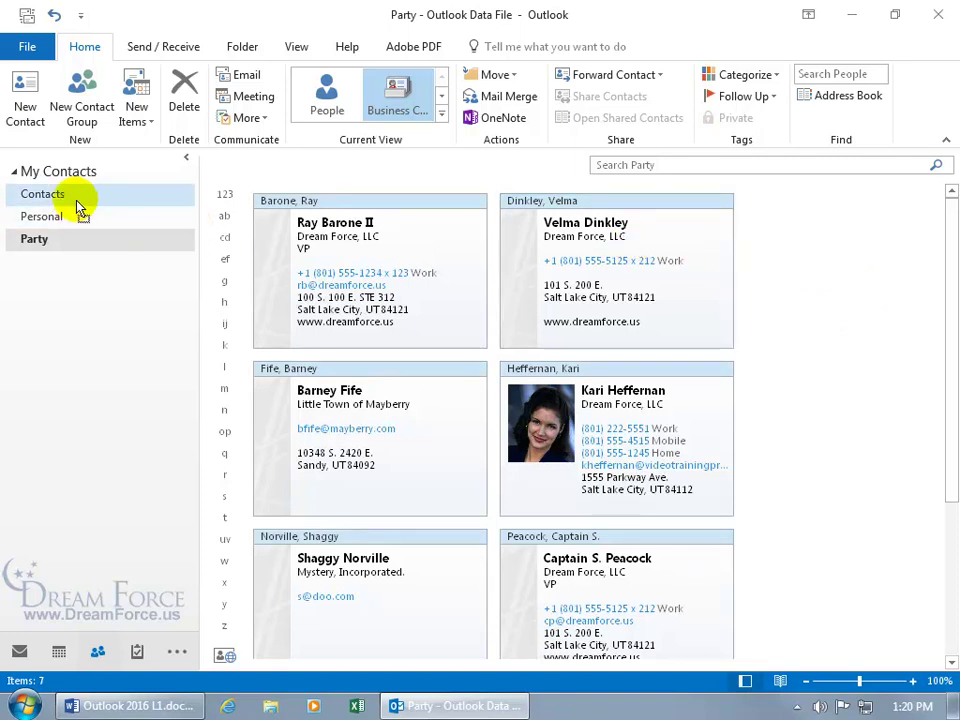
pyautogui.moveTo(80, 207); pyautogui.dragTo(75, 197)
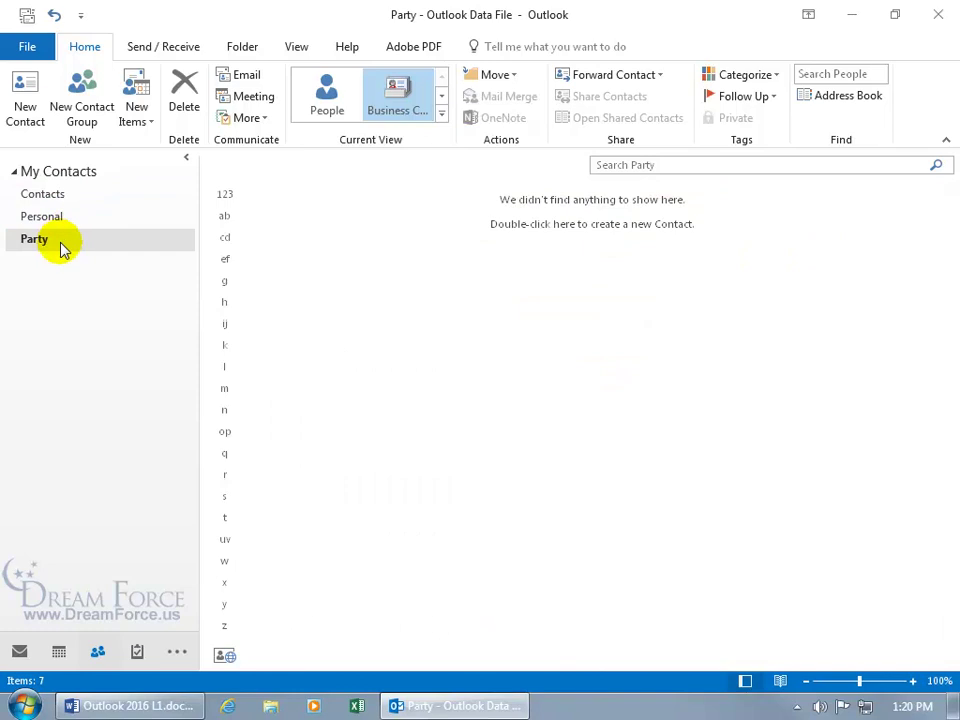
pyautogui.click(54, 14)
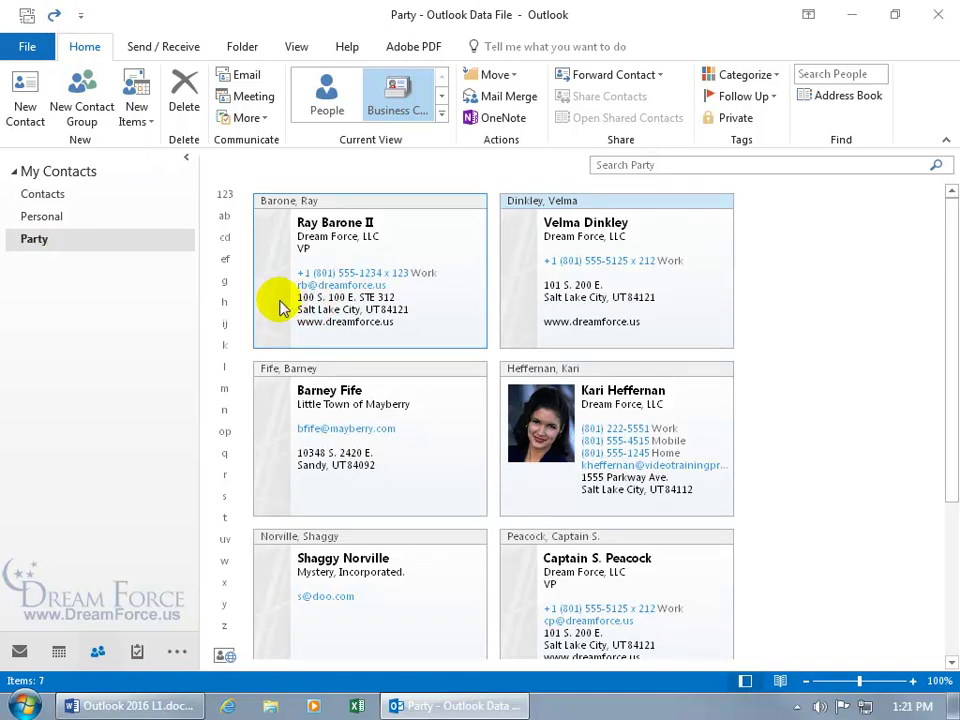
# Confirm Party is listed in the Select Names address book dropdown, then cancel the recipient picker
pyautogui.click(19, 651)
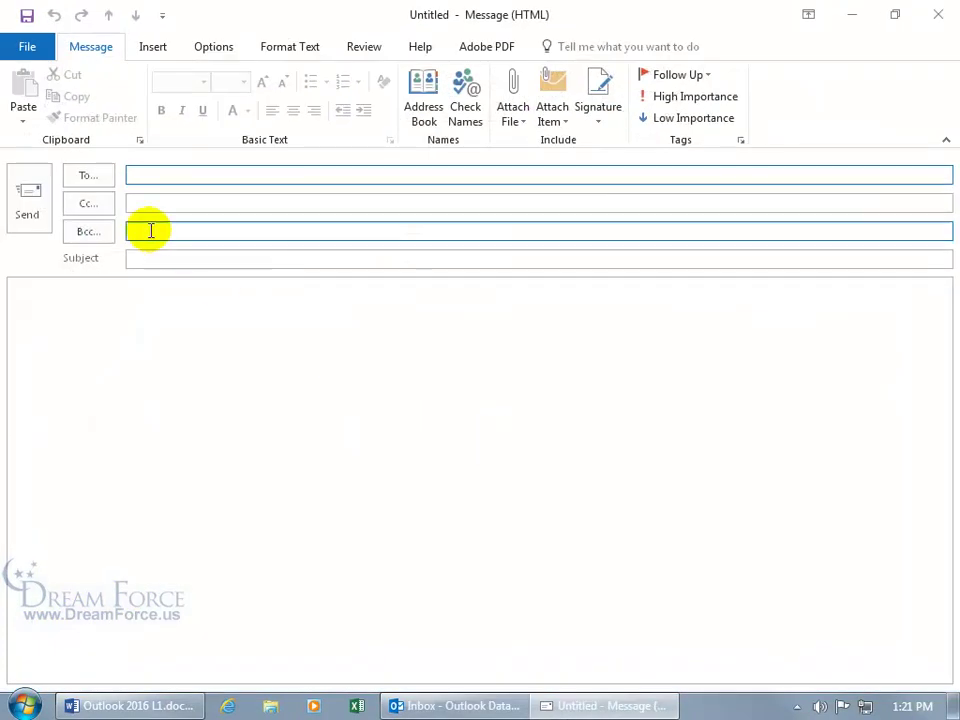
pyautogui.click(95, 182)
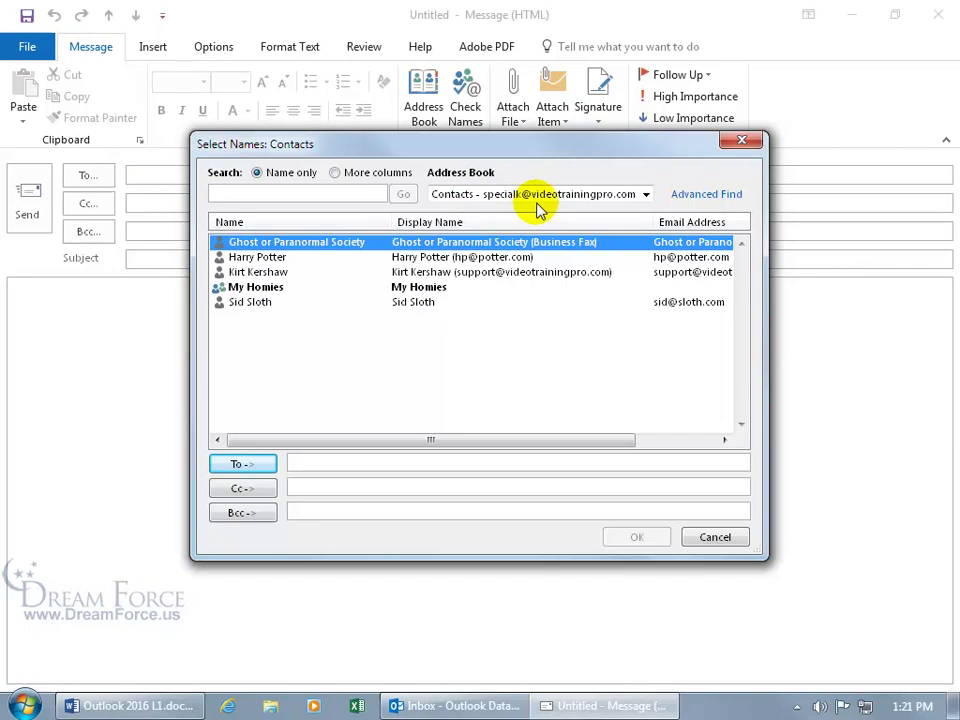
pyautogui.click(646, 195)
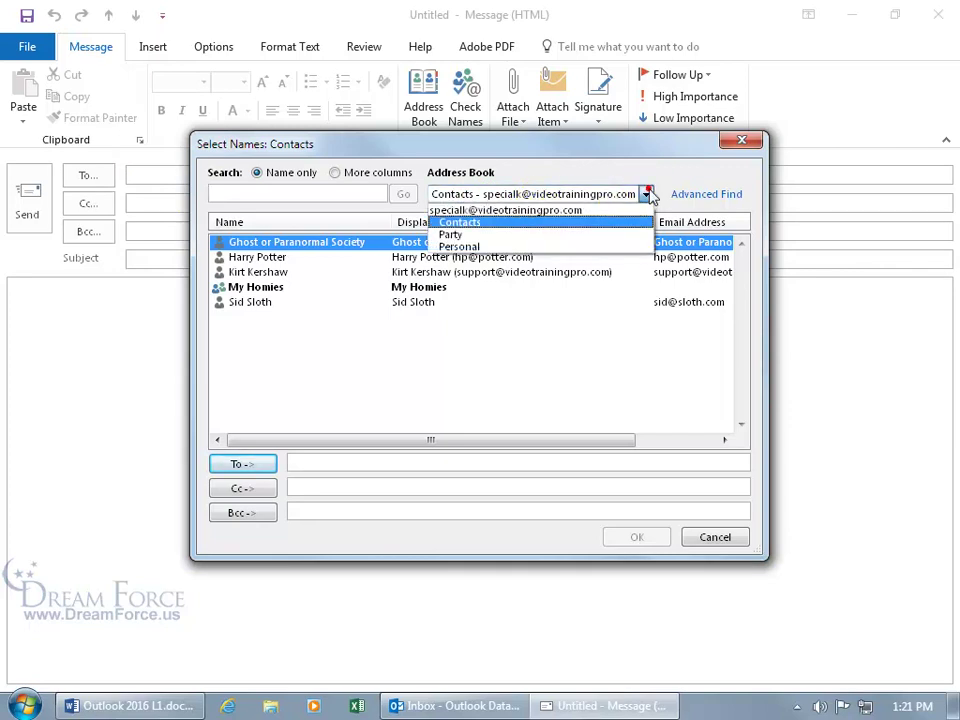
pyautogui.click(563, 238)
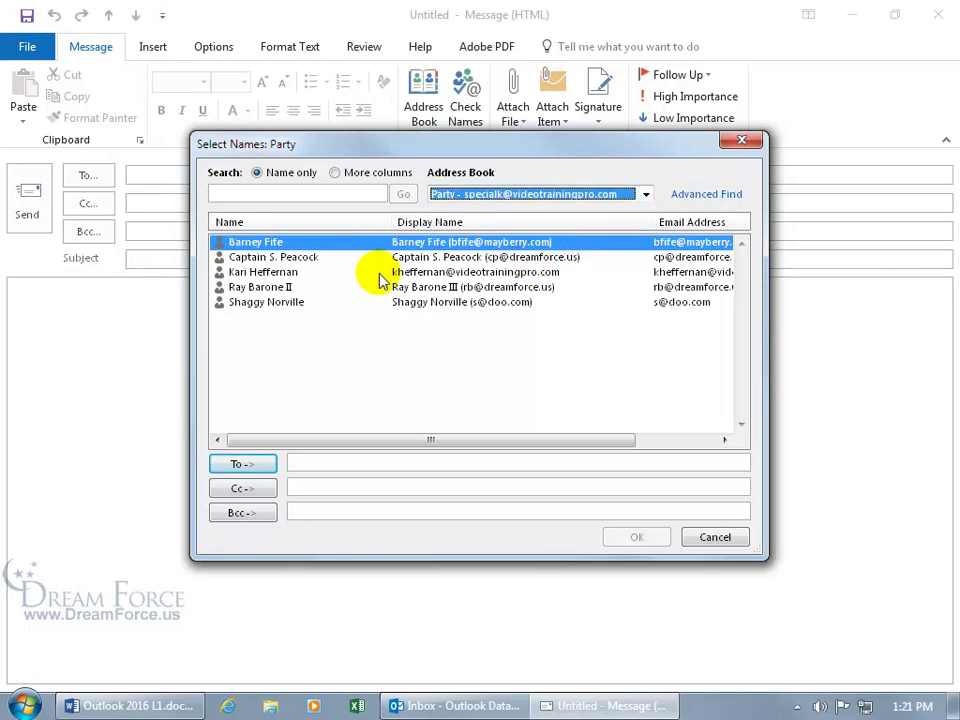
pyautogui.click(647, 196)
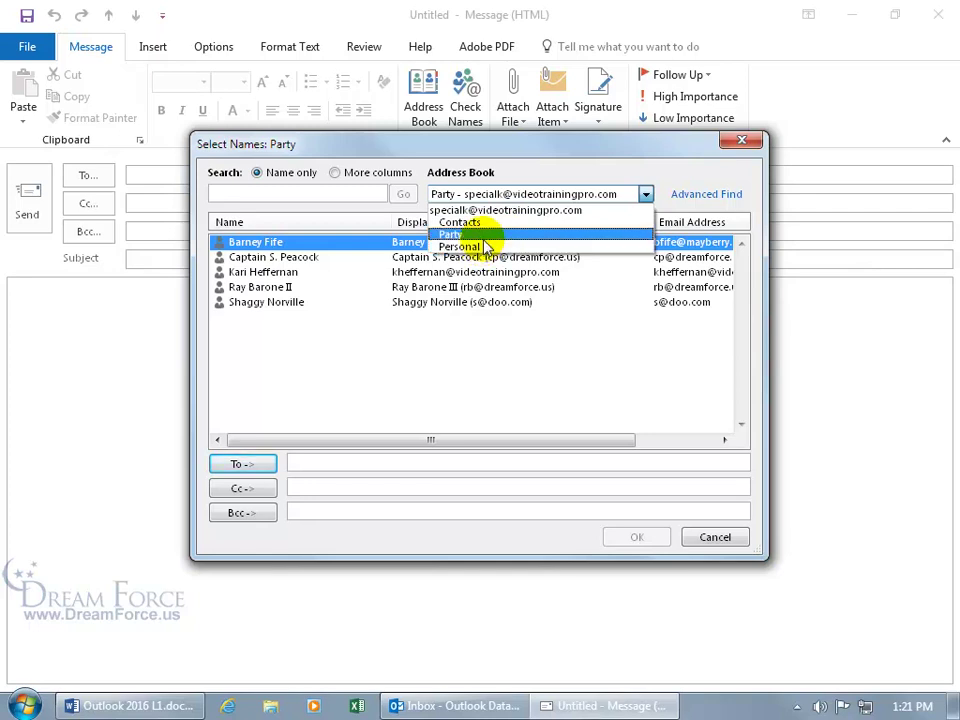
pyautogui.click(705, 537)
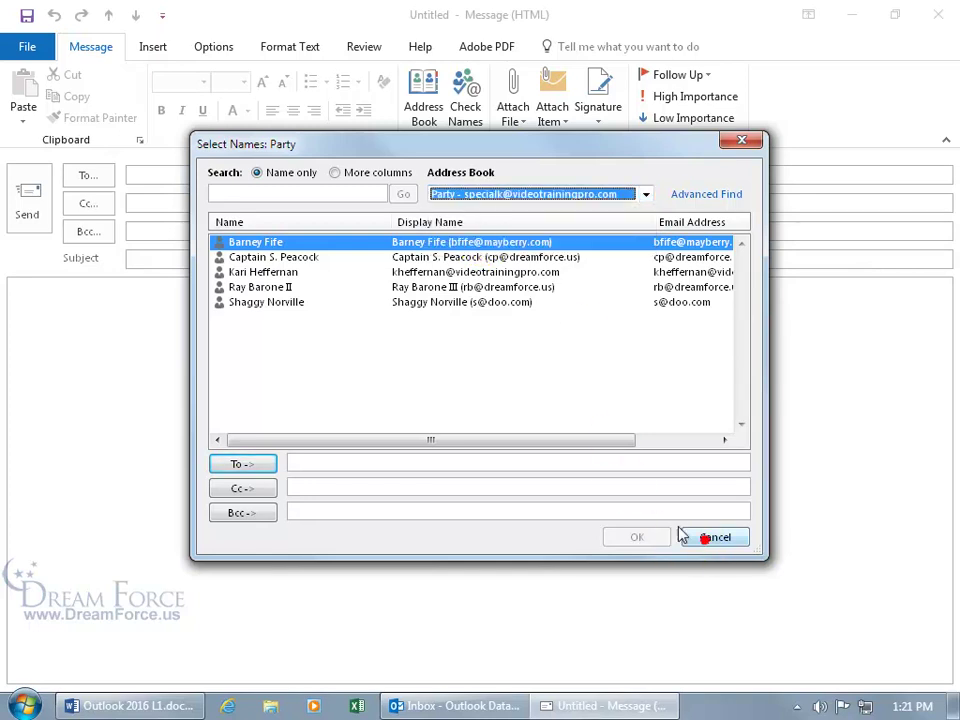
pyautogui.click(714, 535)
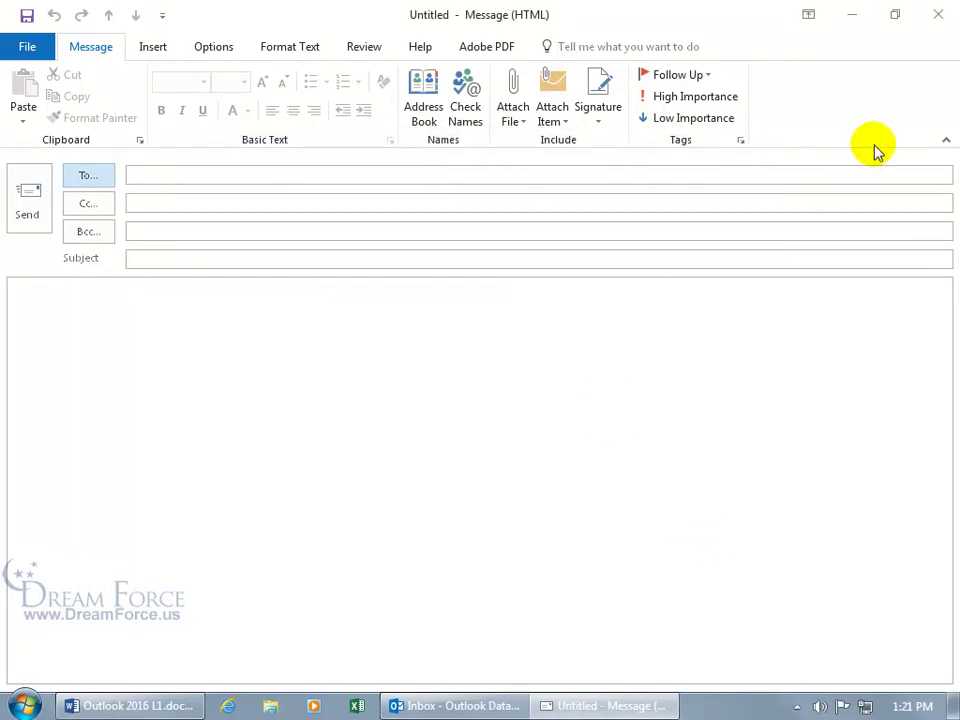
# Close the blank message, return to People, and review the Contacts folder's Outlook Address Book settings
pyautogui.click(938, 14)
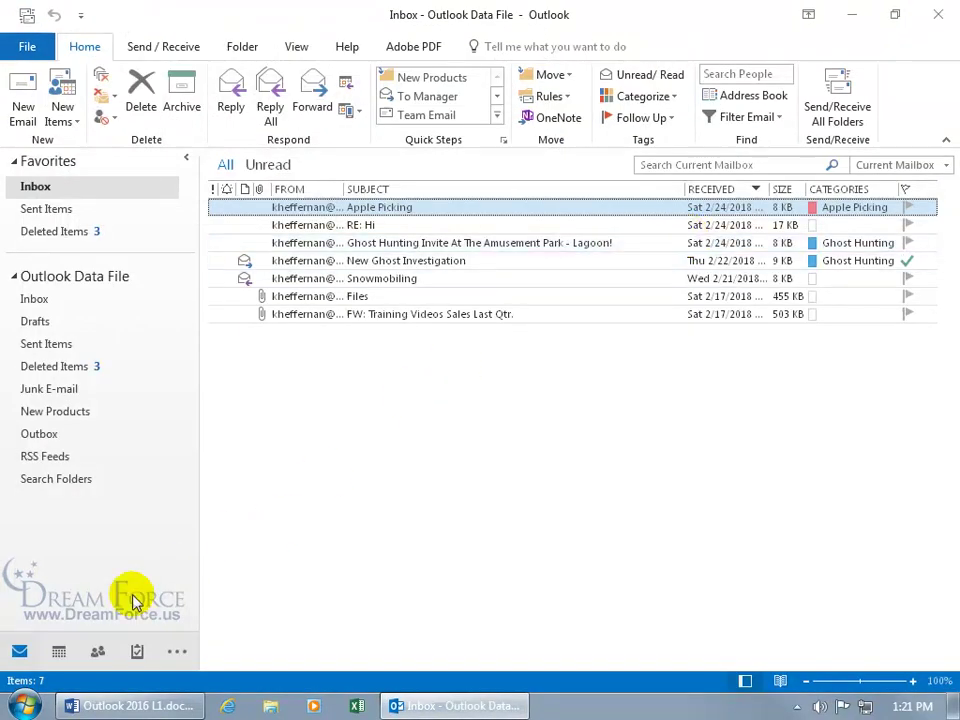
pyautogui.click(97, 651)
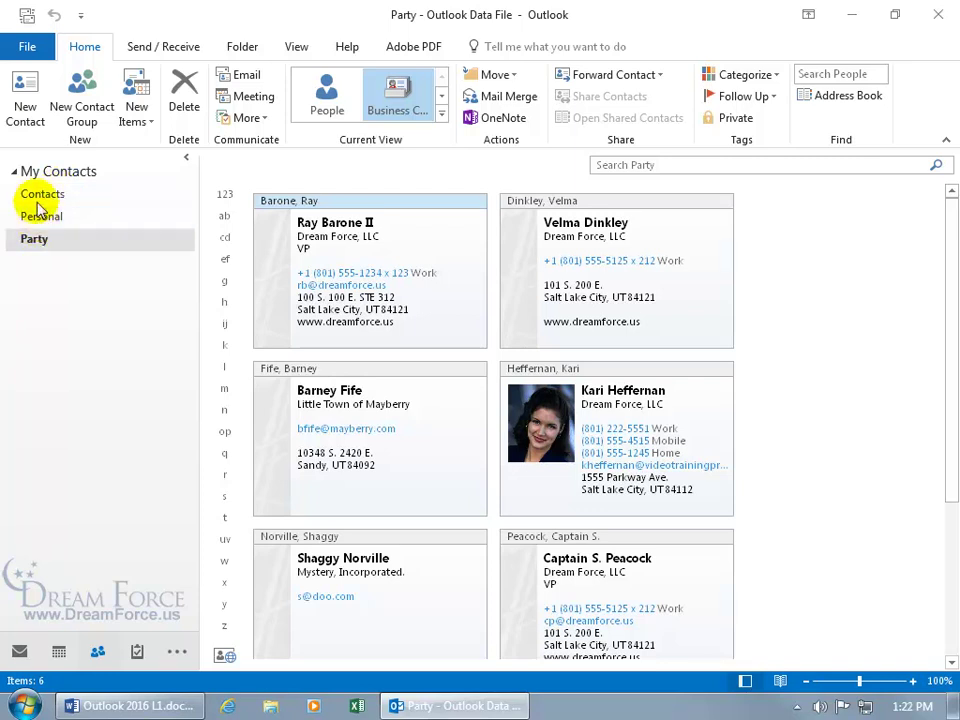
pyautogui.rightClick(32, 192)
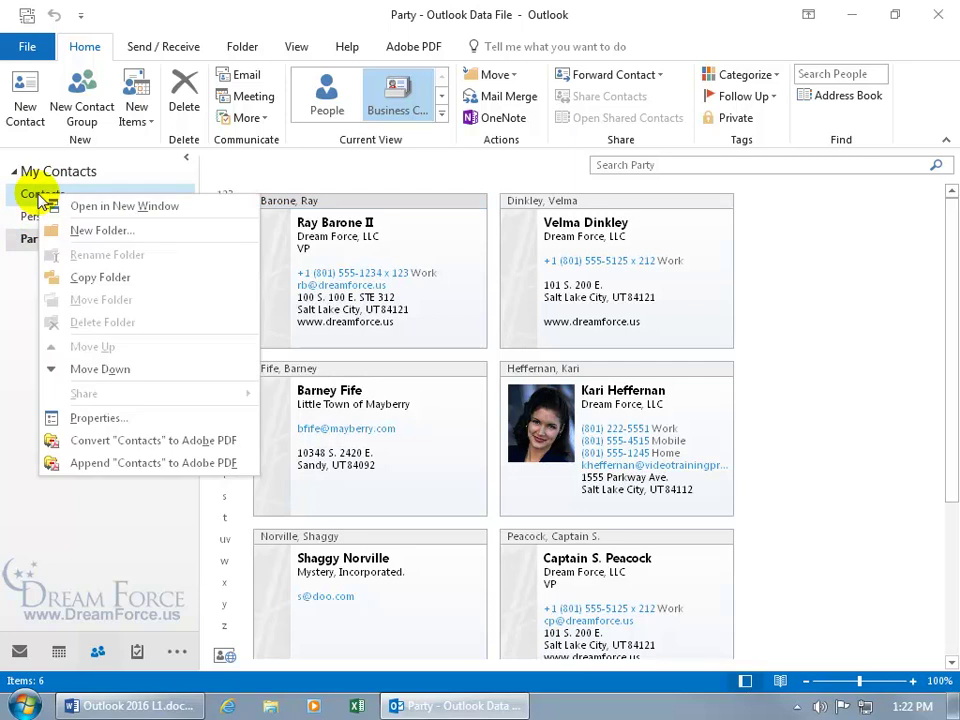
pyautogui.click(97, 420)
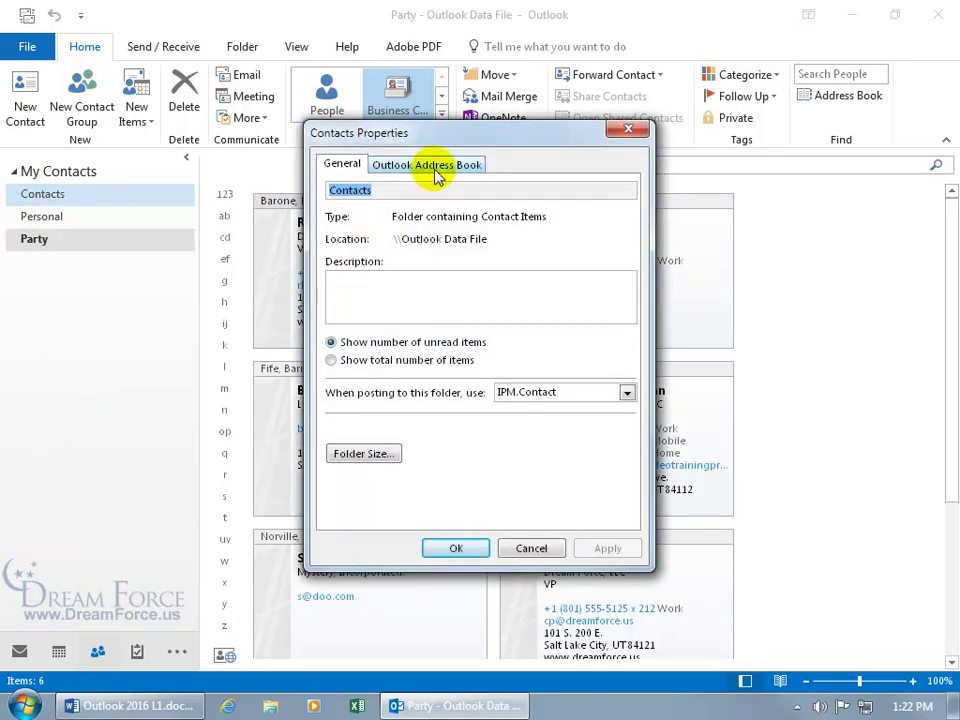
pyautogui.click(435, 170)
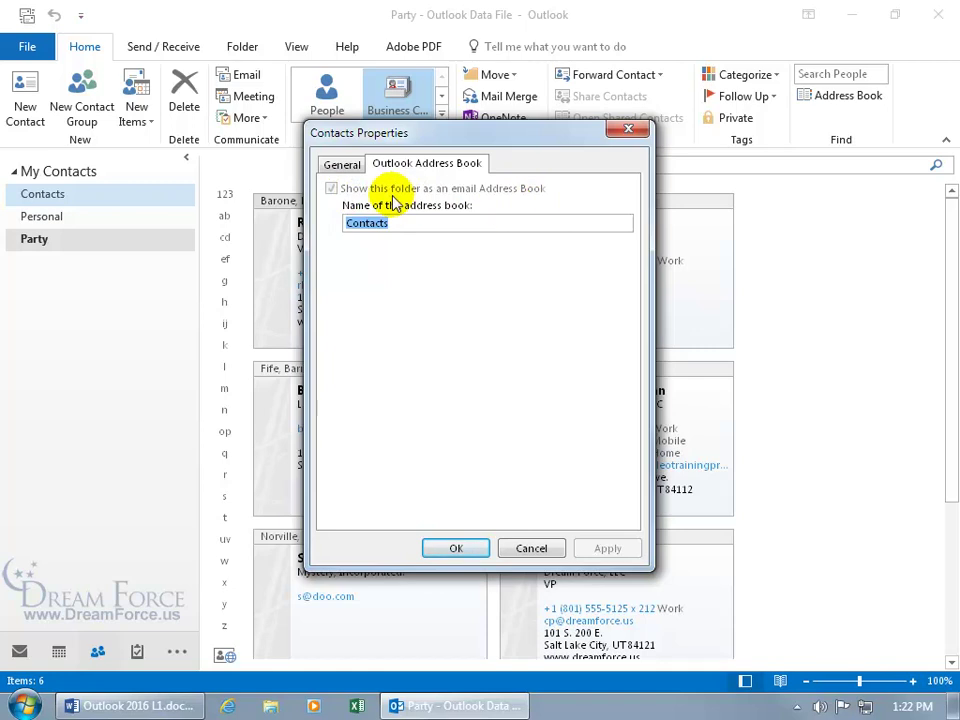
pyautogui.click(626, 130)
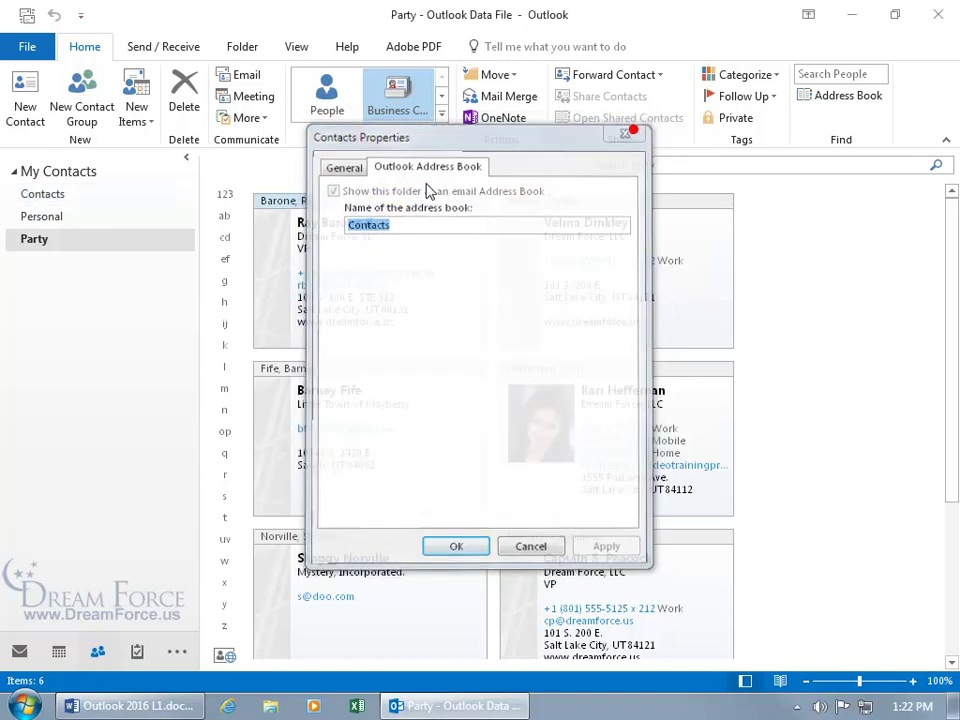
# Uncheck 'Show this folder as an email Address Book' in Party's properties and confirm with OK
pyautogui.rightClick(40, 248)
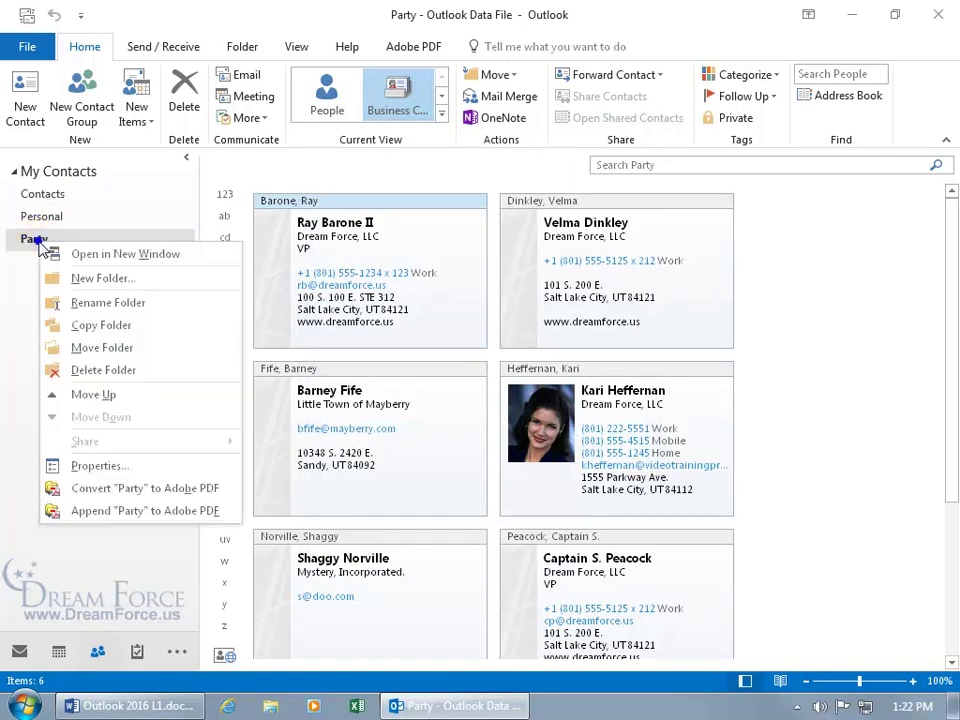
pyautogui.click(80, 465)
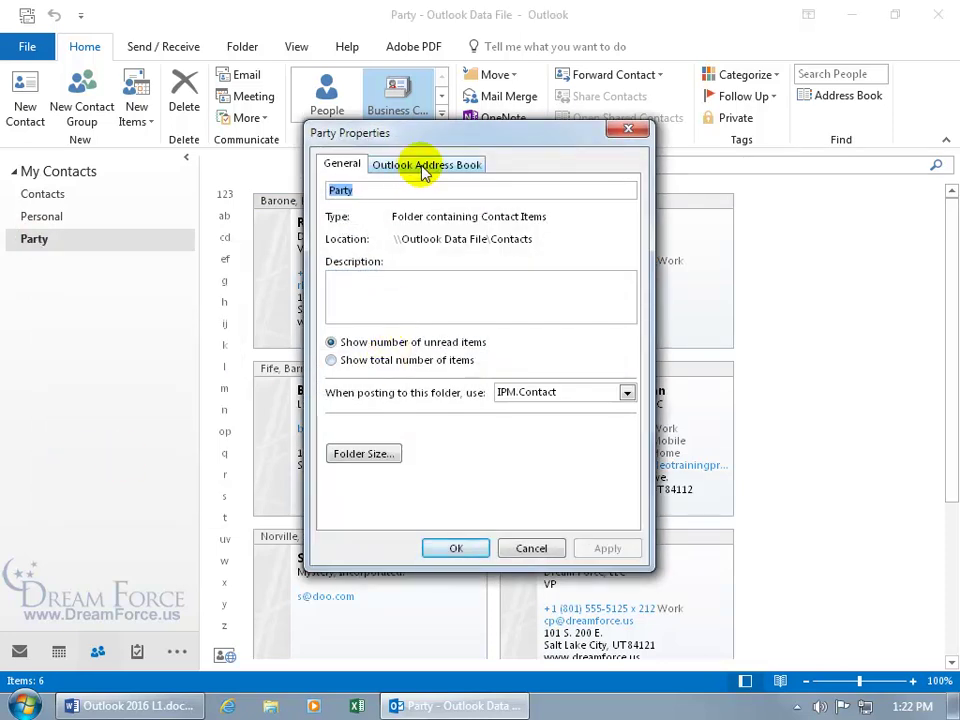
pyautogui.click(417, 165)
pyautogui.click(332, 190)
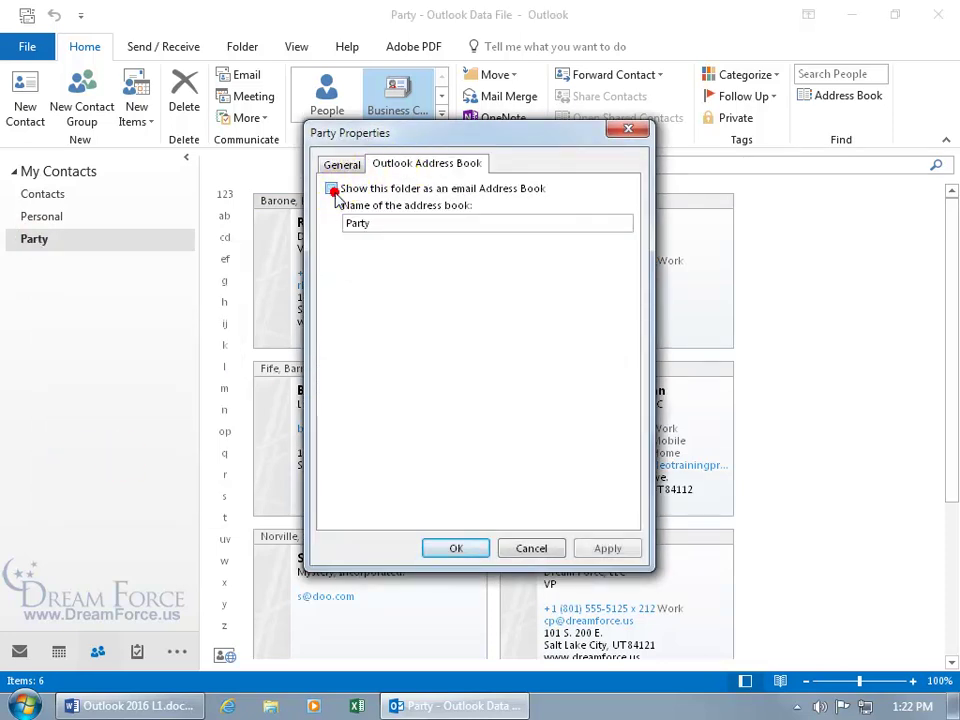
pyautogui.click(462, 548)
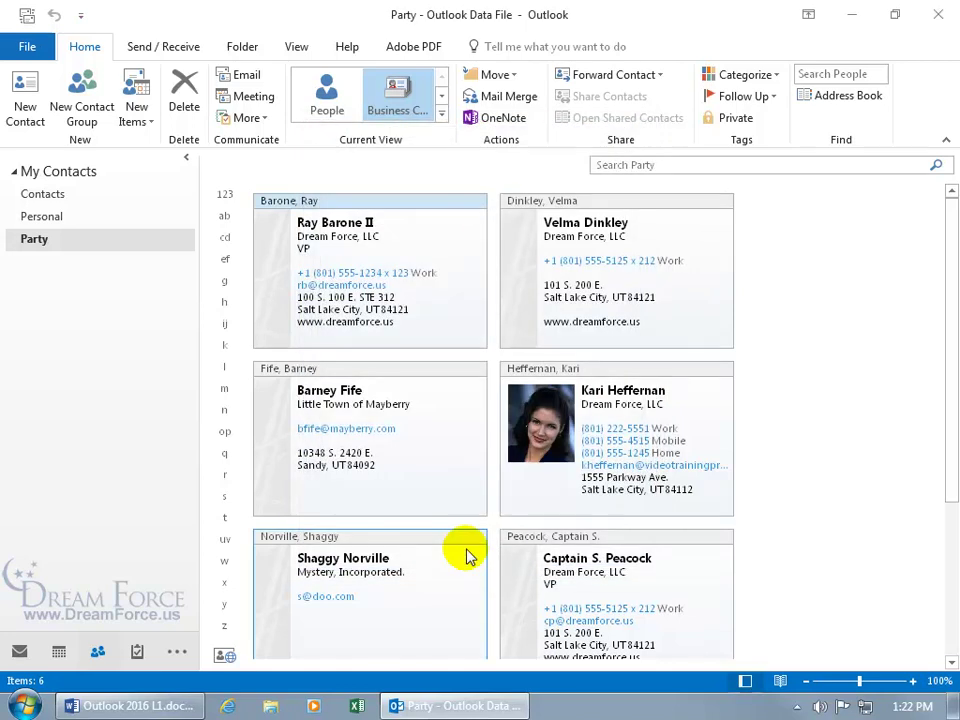
# Verify in a new message's address book list that Party is gone, then close the message unsent
pyautogui.click(20, 652)
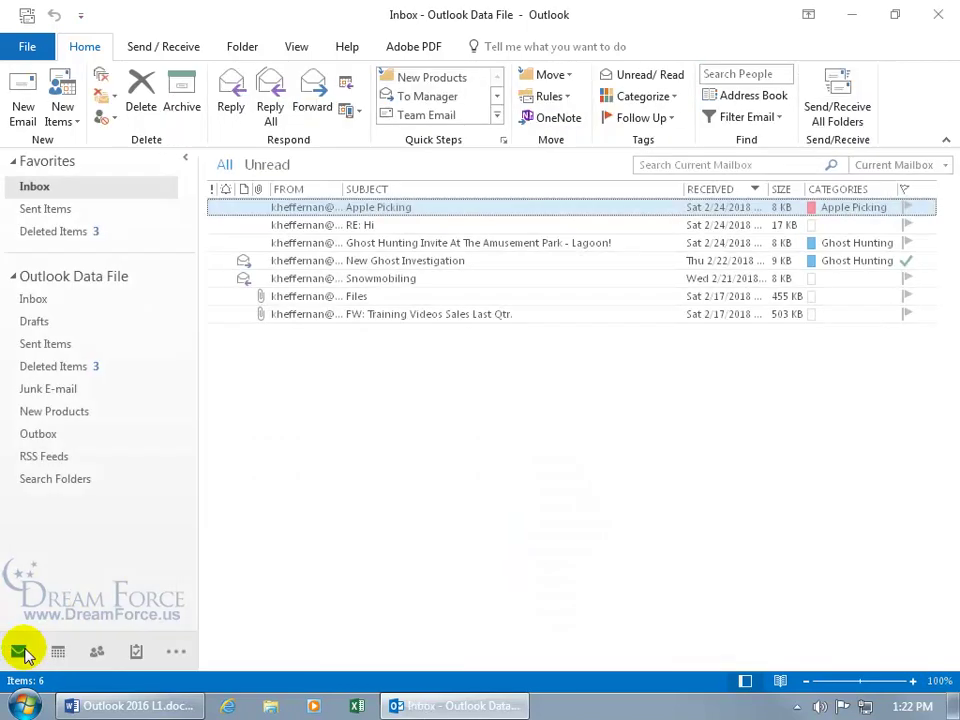
pyautogui.hotkey('ctrl', 'n')
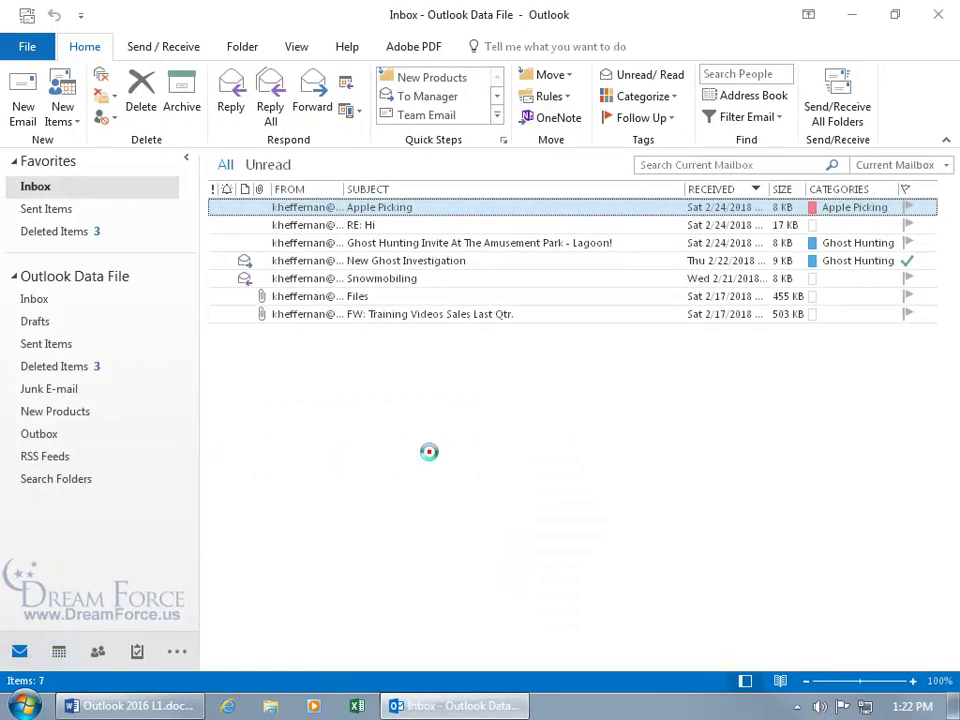
pyautogui.click(90, 176)
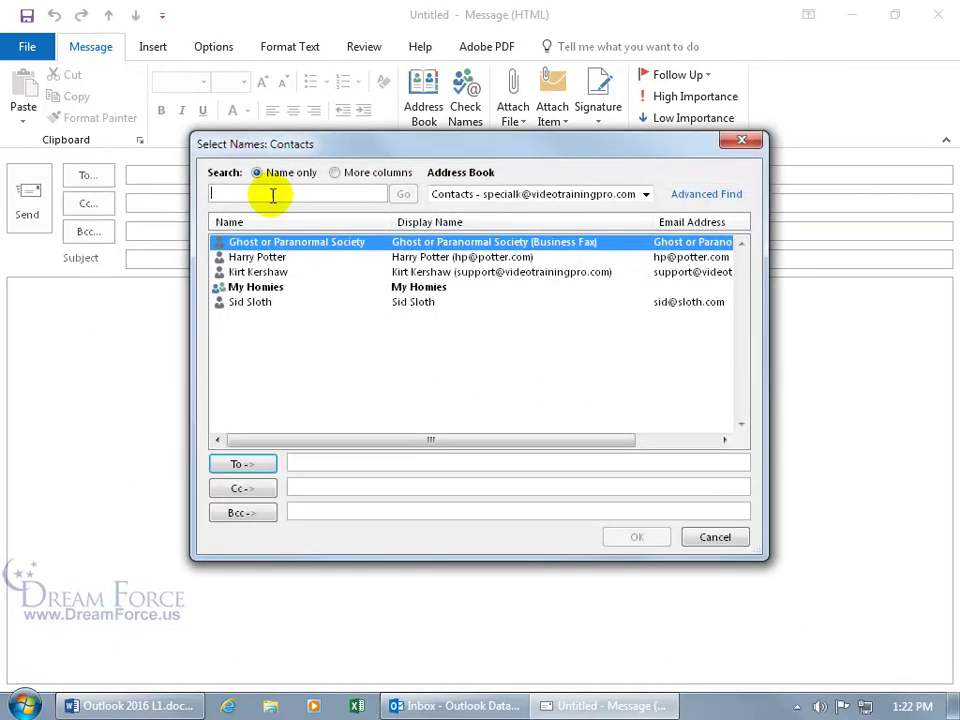
pyautogui.click(646, 196)
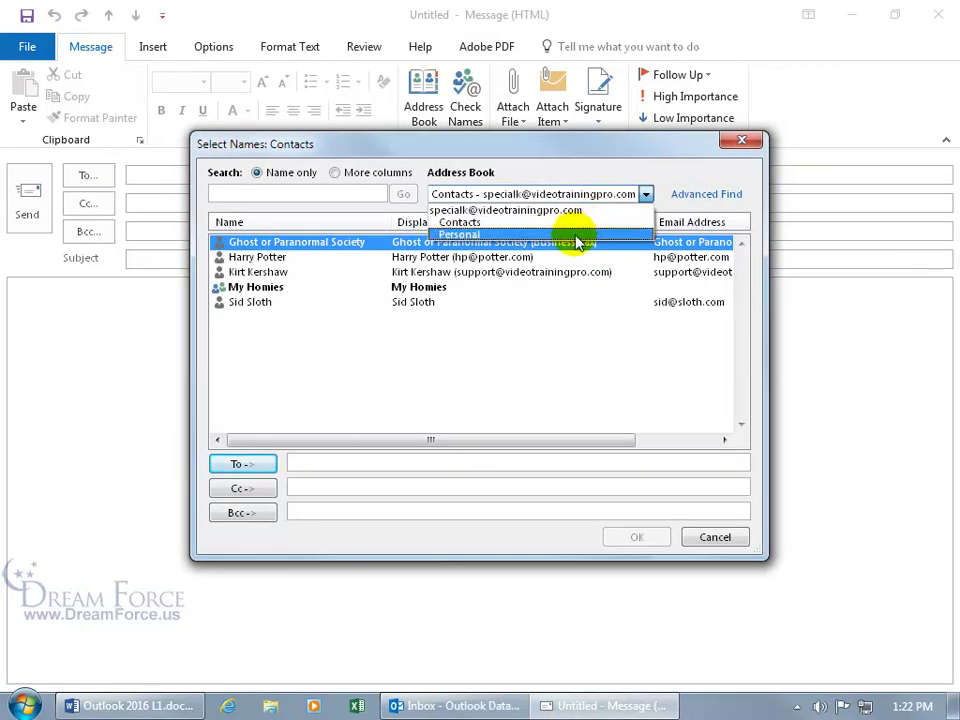
pyautogui.click(713, 536)
pyautogui.click(715, 537)
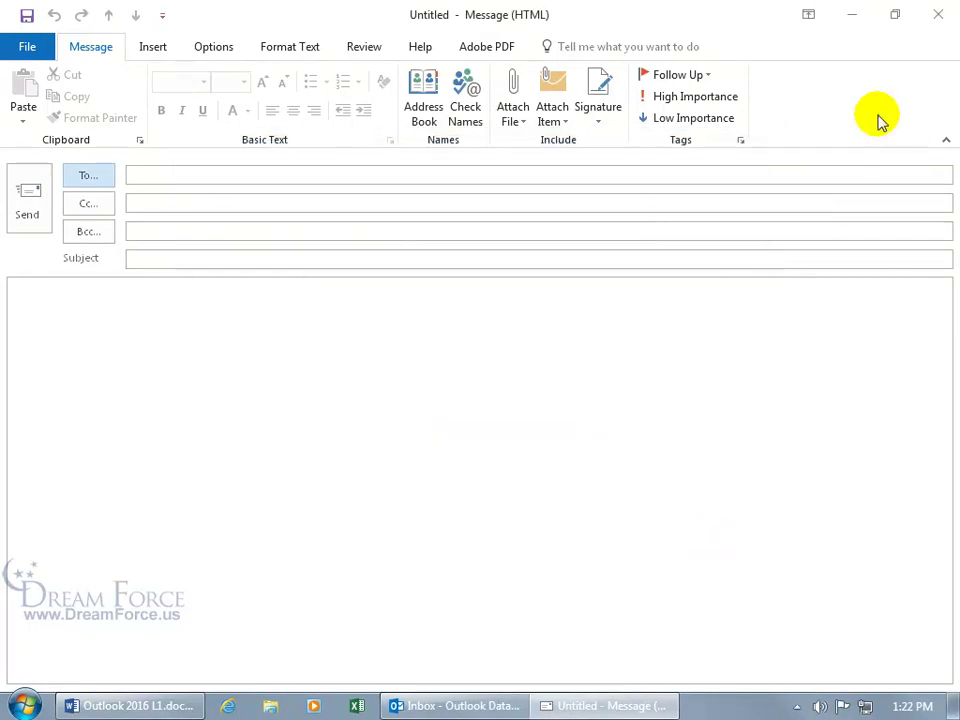
pyautogui.click(944, 18)
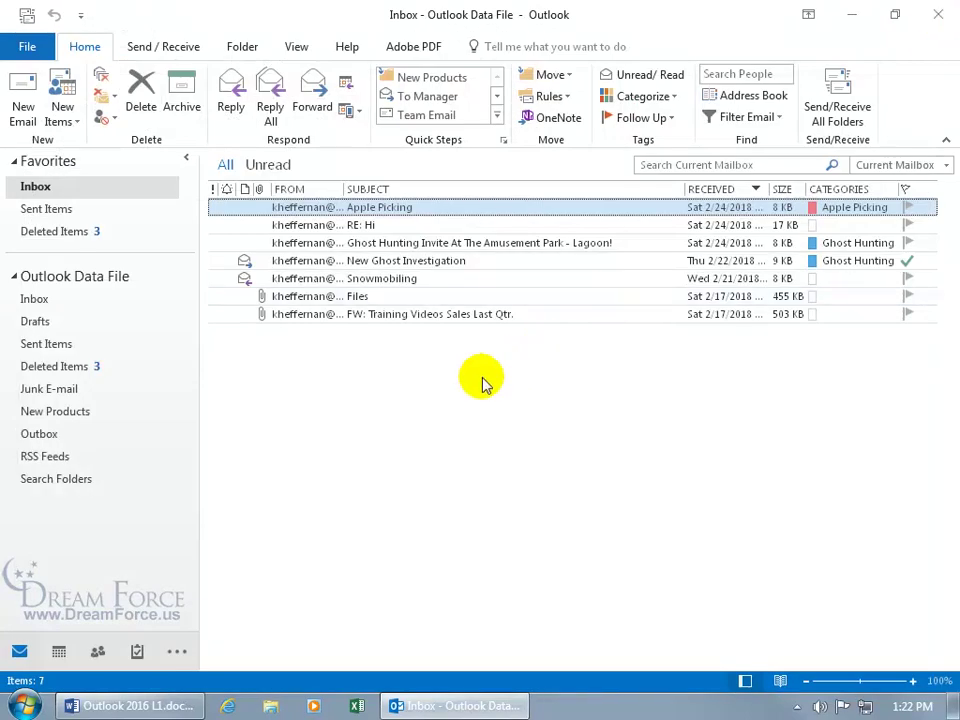
# Re-check 'Show this folder as an email Address Book' in Party's Outlook Address Book properties
pyautogui.click(97, 651)
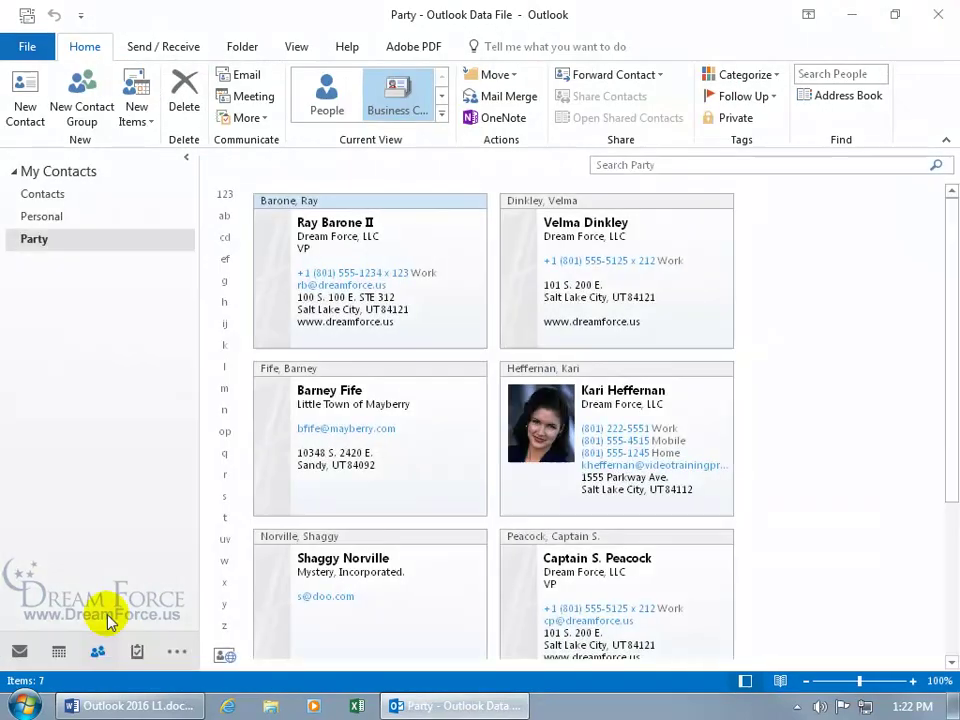
pyautogui.rightClick(36, 245)
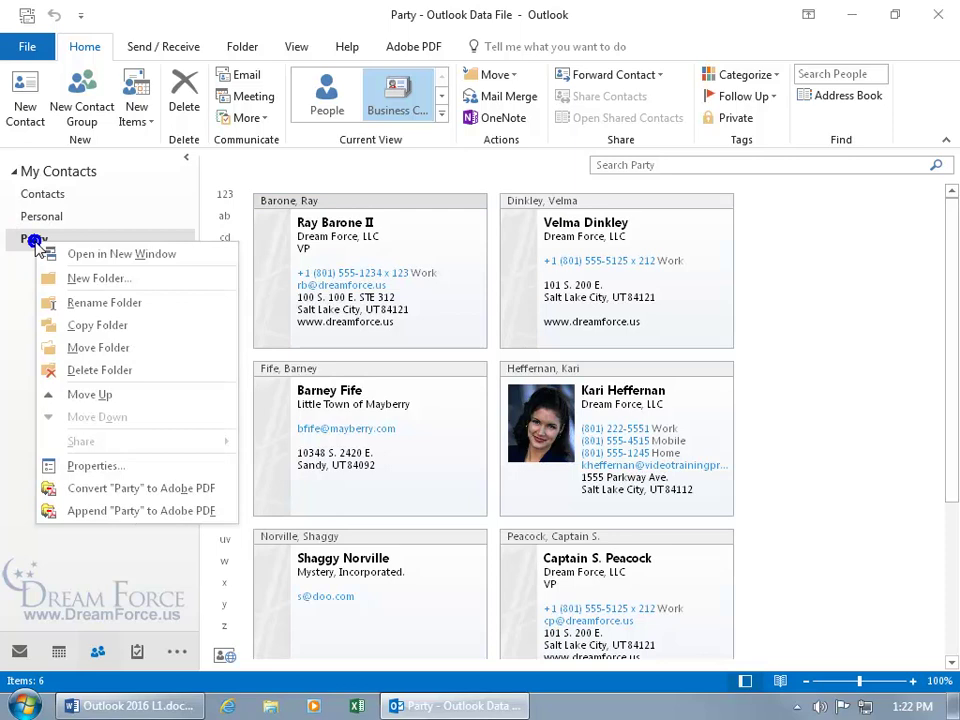
pyautogui.click(89, 465)
pyautogui.click(432, 165)
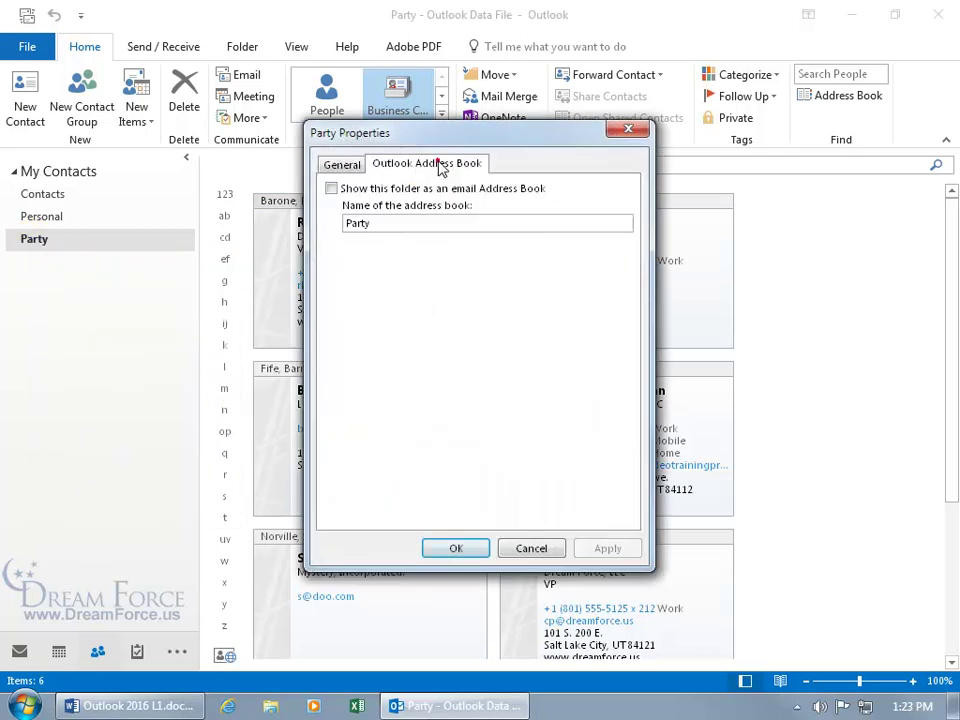
pyautogui.click(331, 188)
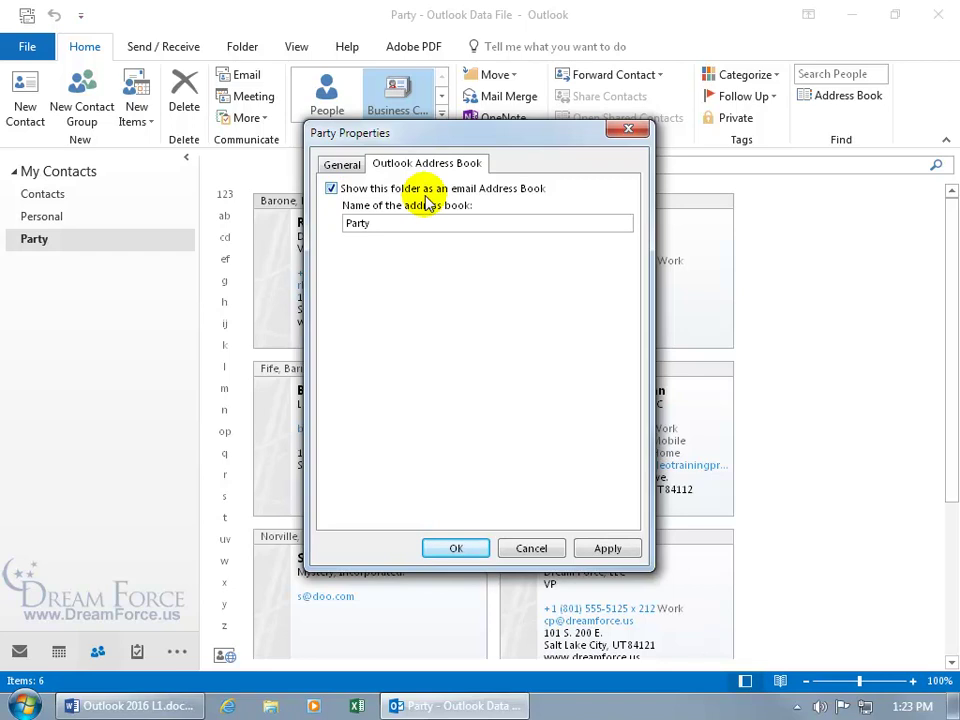
pyautogui.click(474, 551)
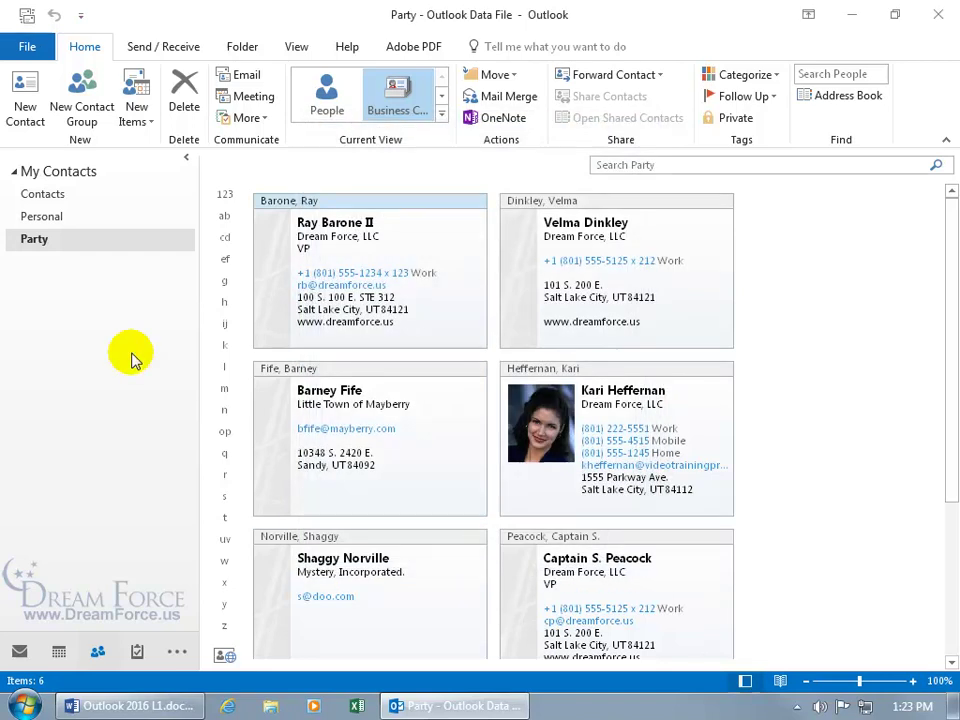